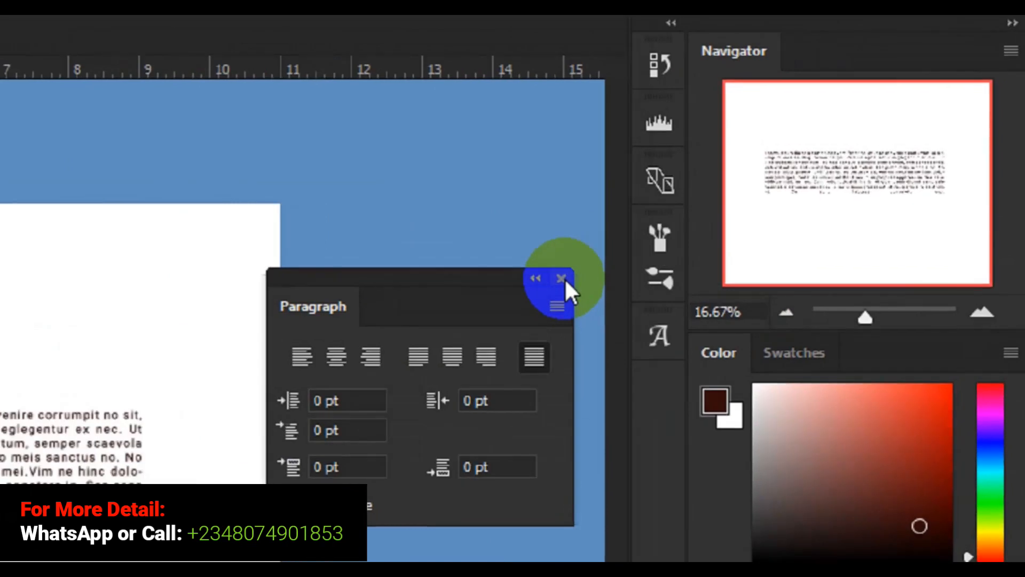
- Close the floating Paragraph panel and hide the Lorem ipsum text layer
click(780, 203)
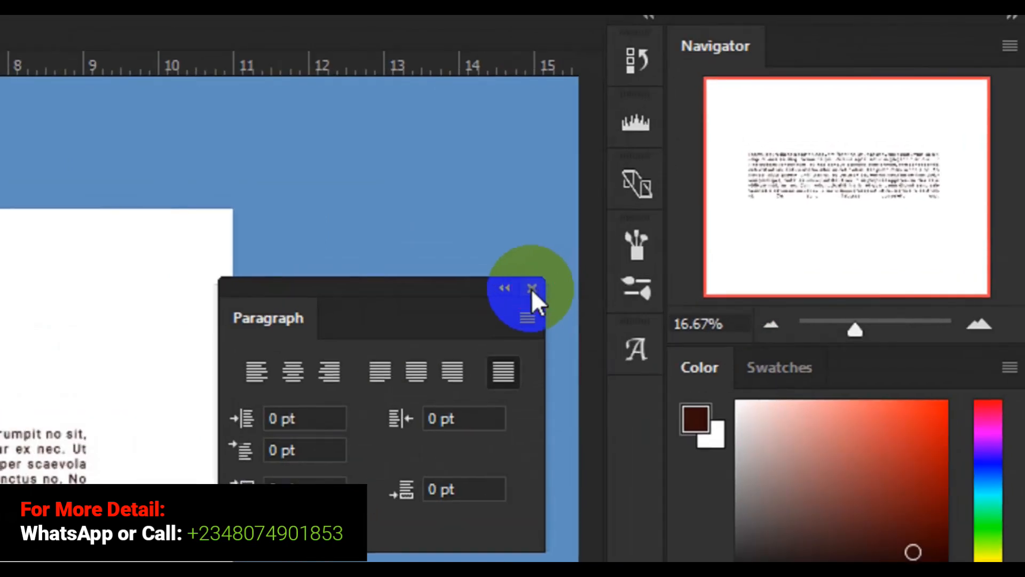
click(531, 289)
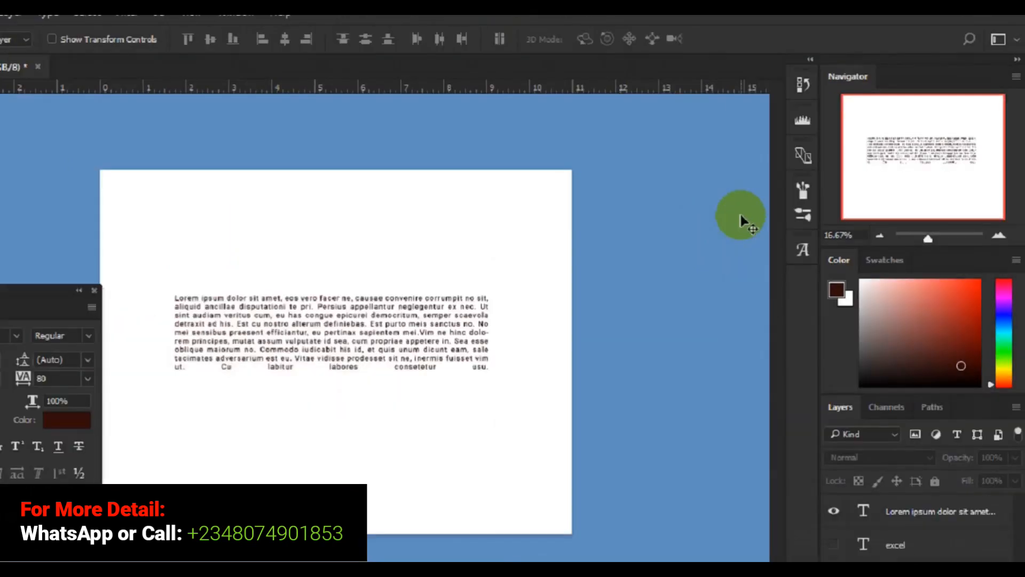
click(439, 303)
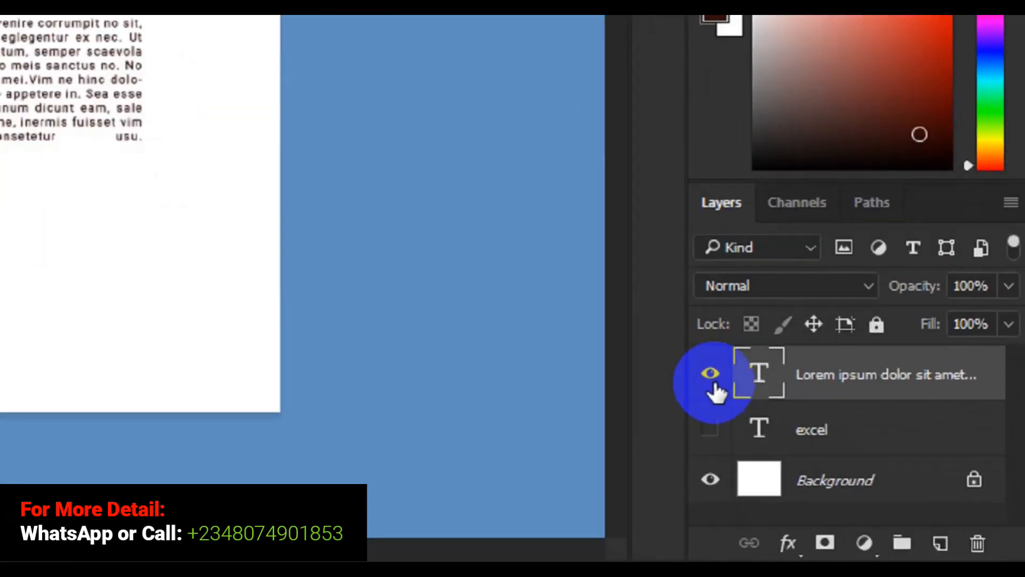
click(758, 408)
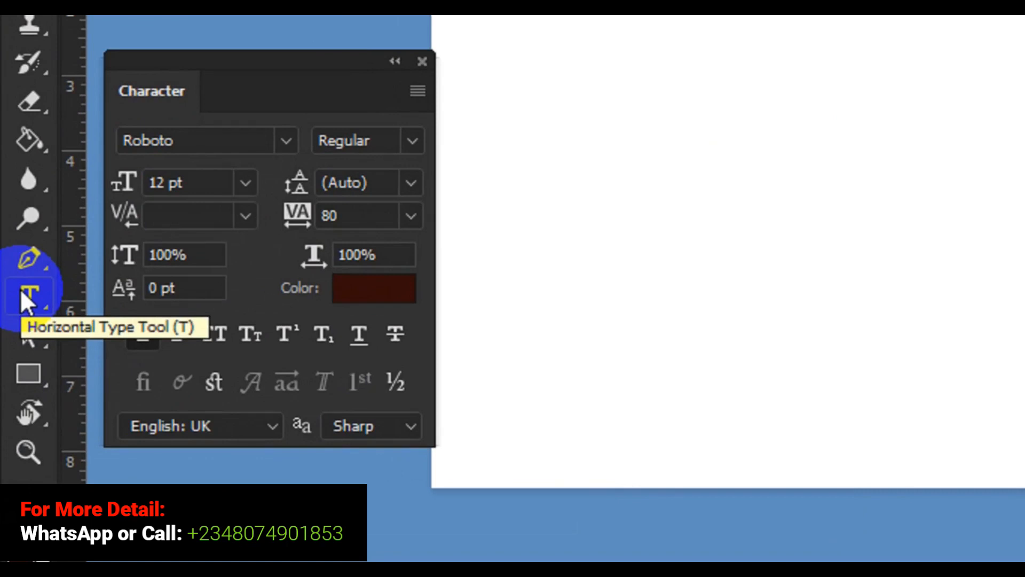
- Add a new 30 pt horizontal text on the blank canvas reading "Excel", "Graphic", "And" and "Multimedia" on four separate lines
click(24, 294)
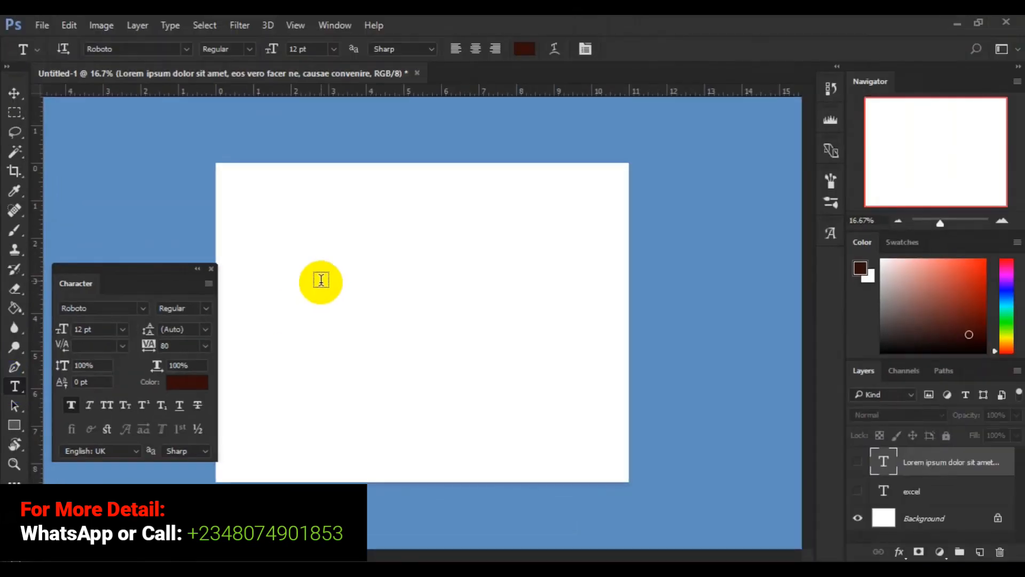
click(320, 276)
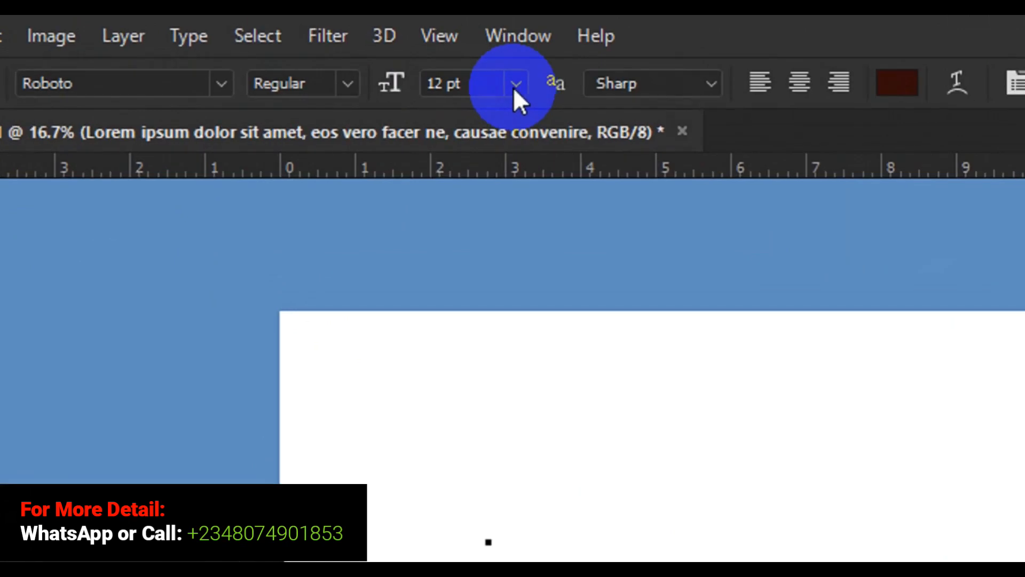
click(516, 84)
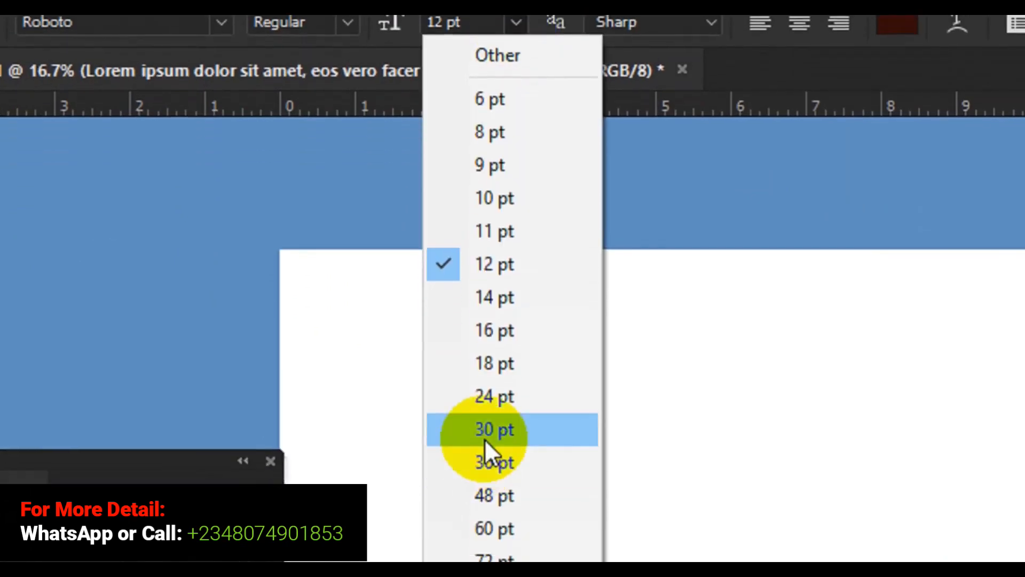
click(485, 440)
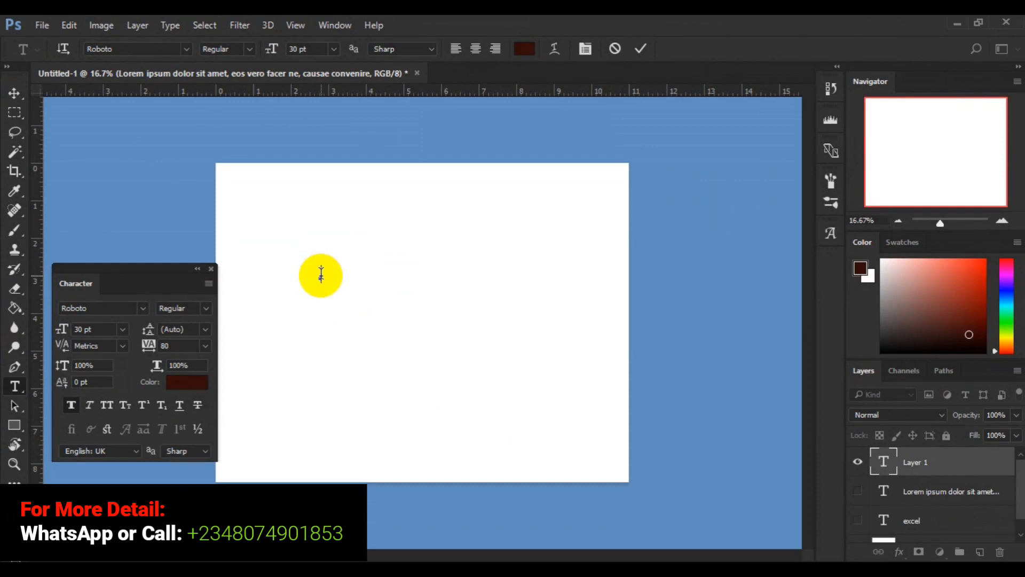
text(e)
key(Return)
text(Excel)
key(Return)
text(Graphic)
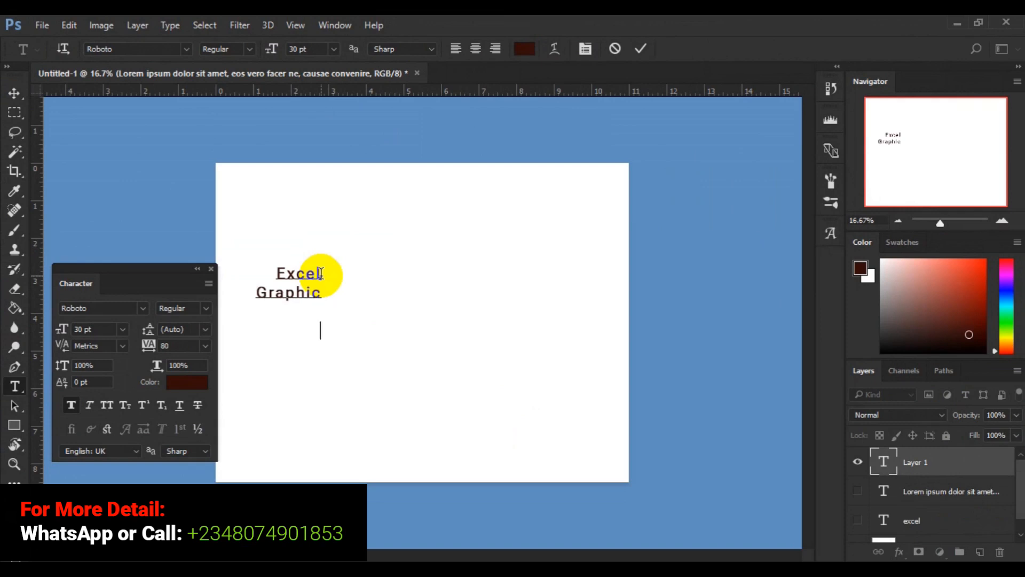
text(Con)
key(Return)
text(Multimedia)
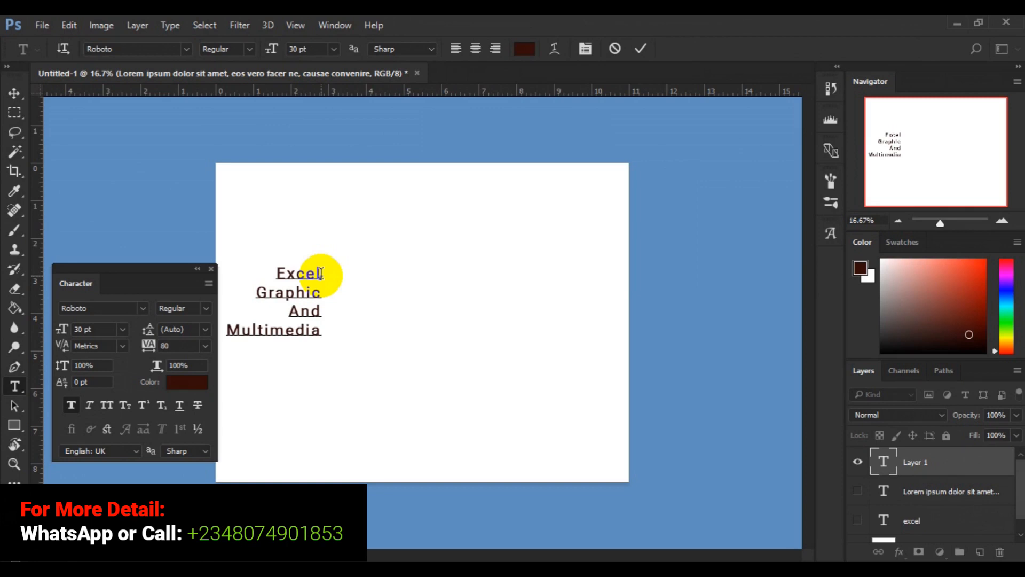
- Left-align all four lines of the new text
key(ctrl)
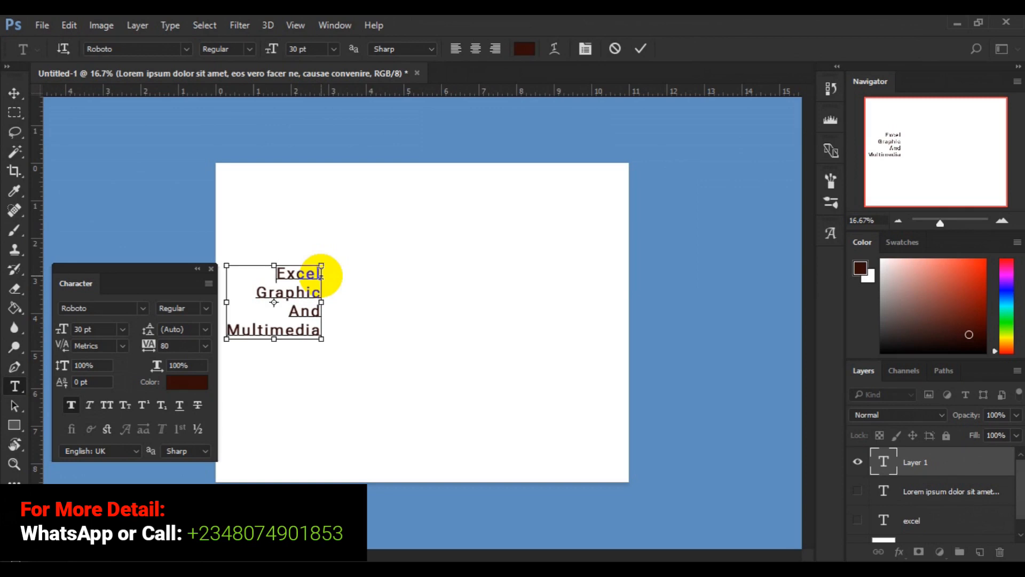
key(ctrl+a)
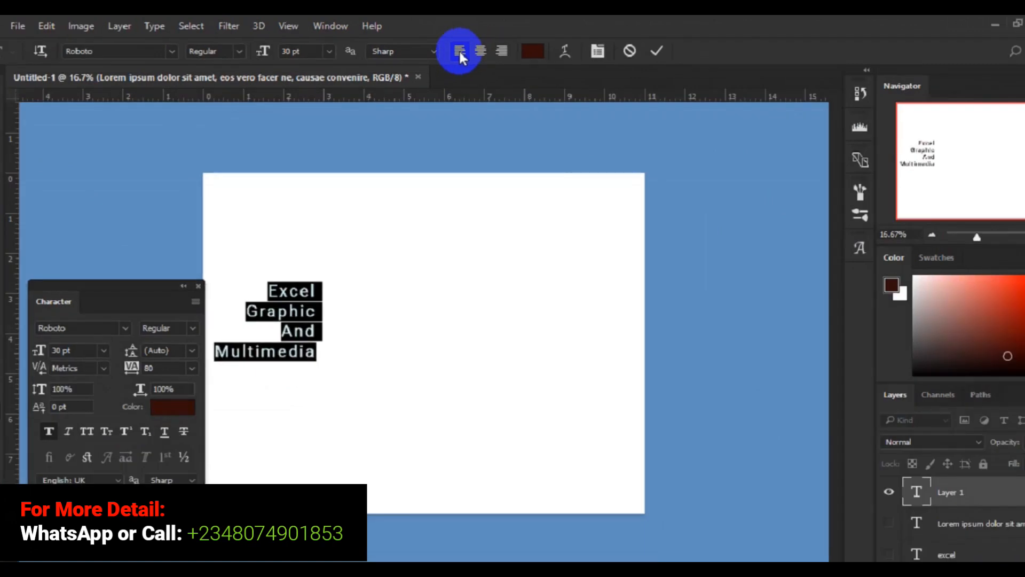
click(455, 49)
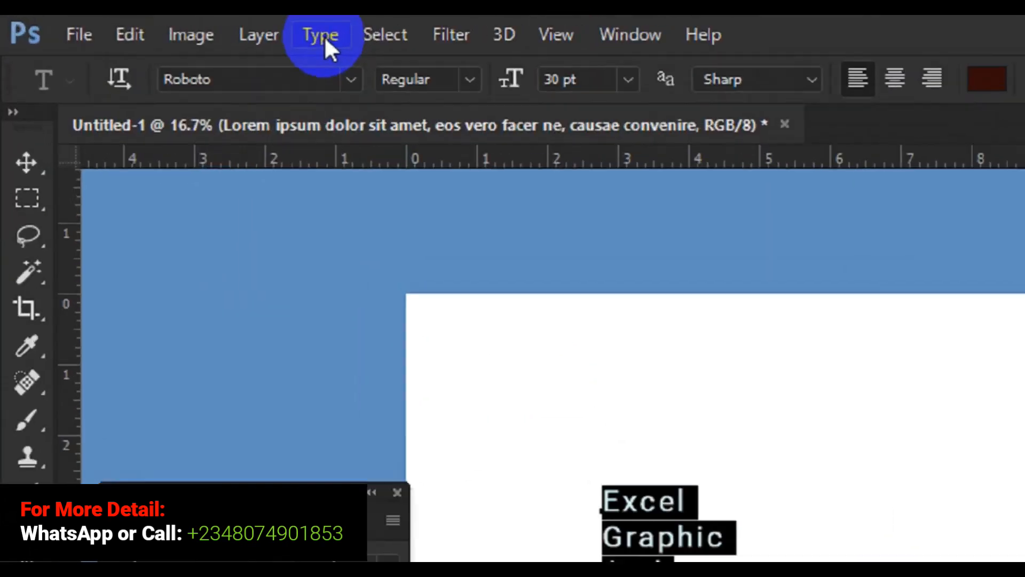
click(171, 26)
mouse_move(365, 112)
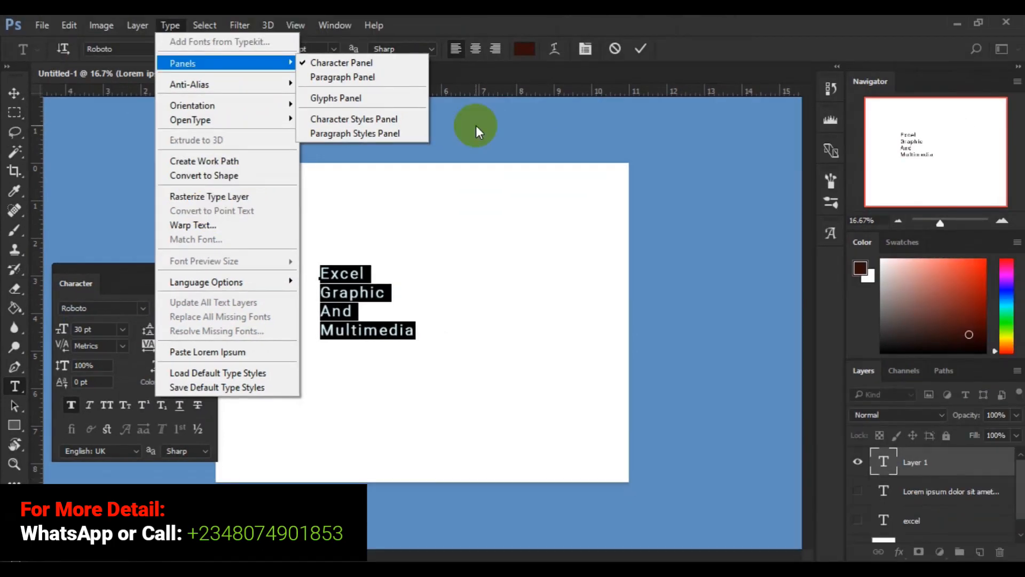
click(476, 126)
click(174, 308)
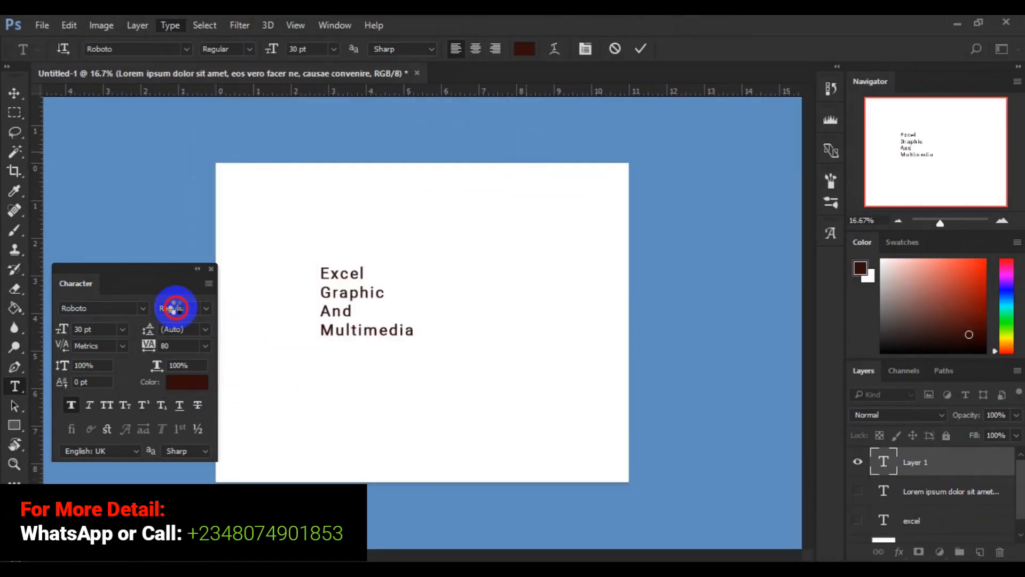
- Try a leading of 30 pt and a wider one of 50 pt on the whole four-line text
click(340, 286)
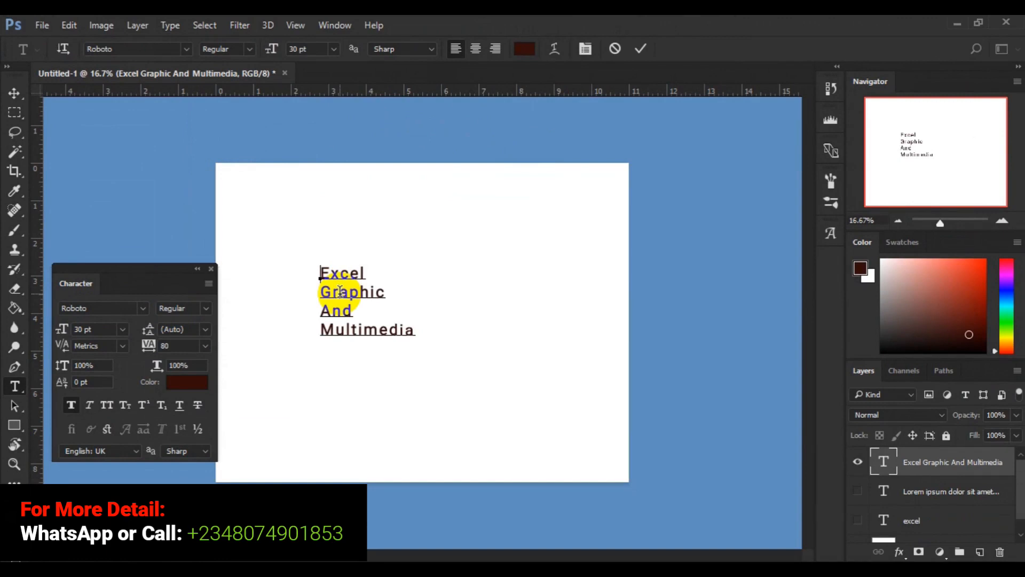
key(ctrl+a)
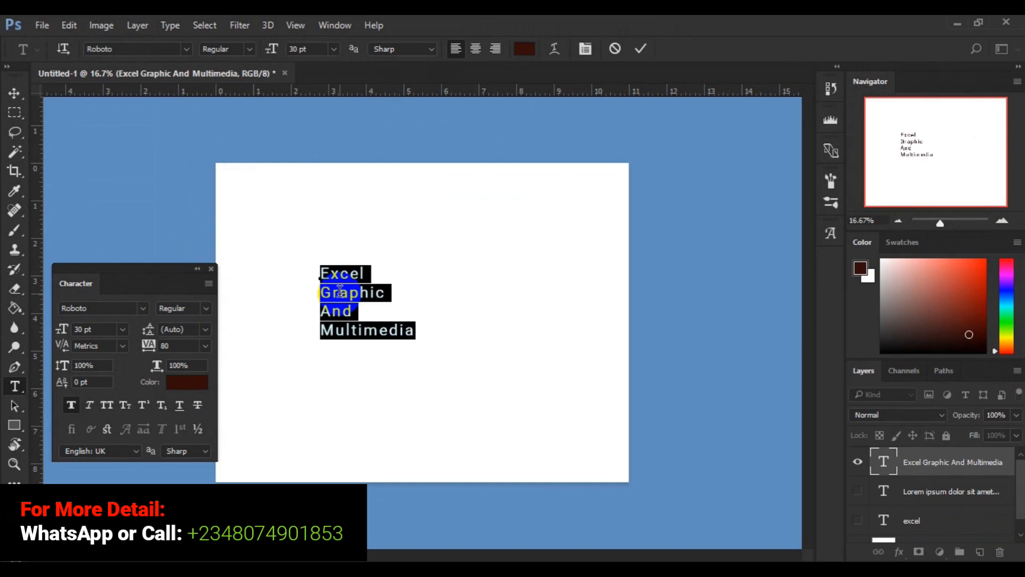
click(182, 344)
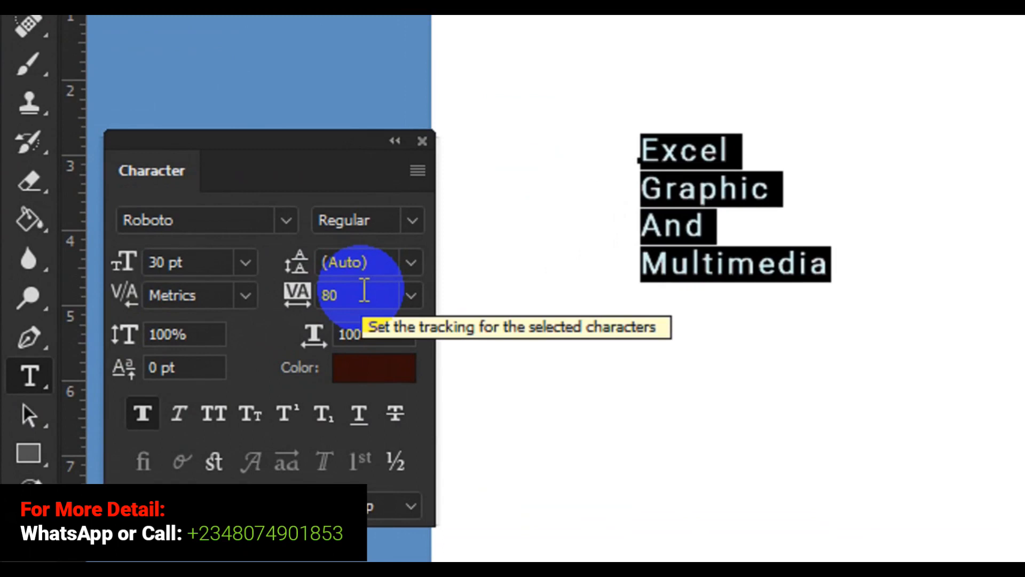
click(411, 260)
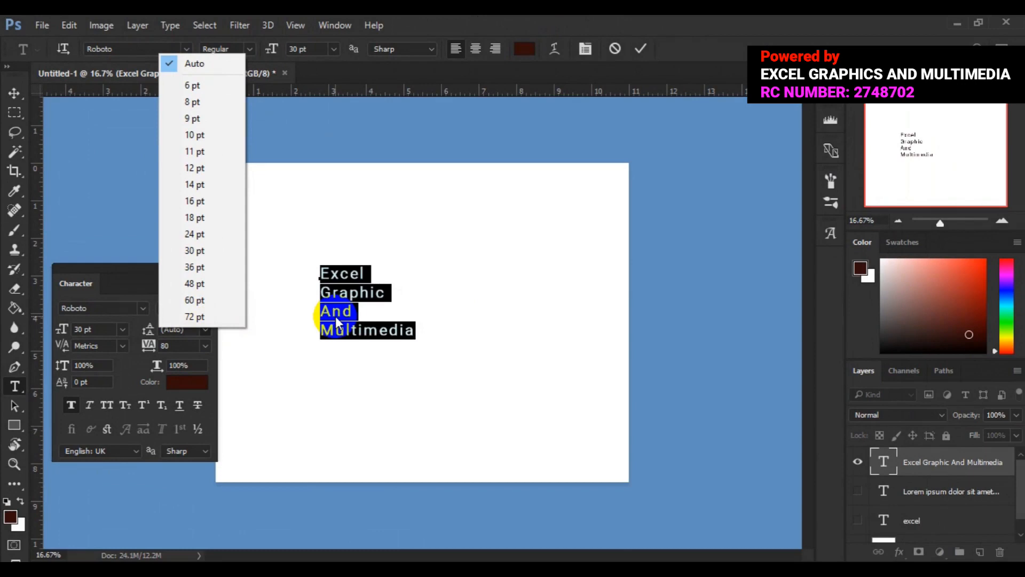
click(214, 251)
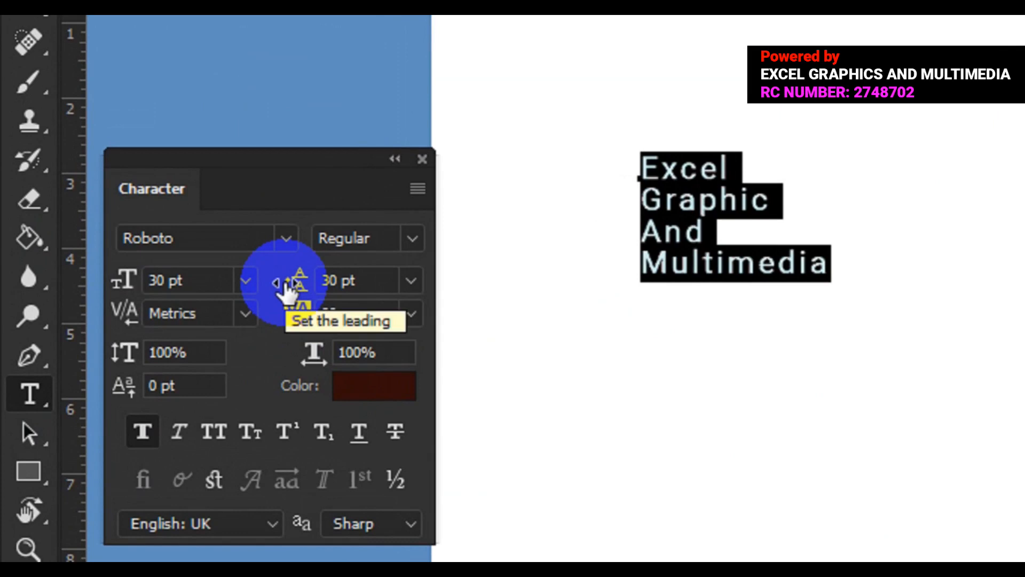
drag(286, 282, 319, 302)
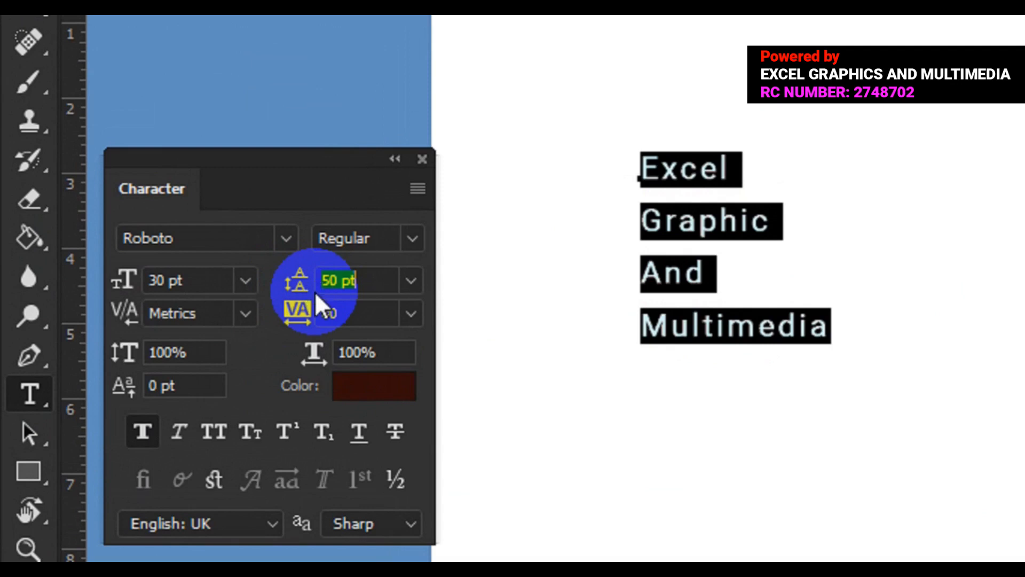
- Recolor the four-line text bright orange-red and move it so that it starts near the canvas's horizontal centre
click(363, 387)
click(356, 390)
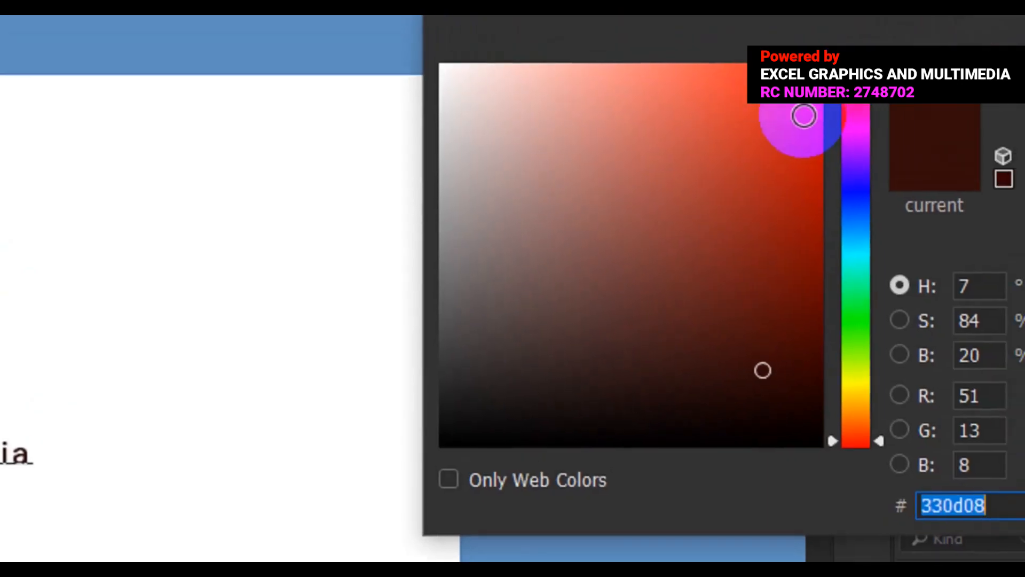
click(797, 124)
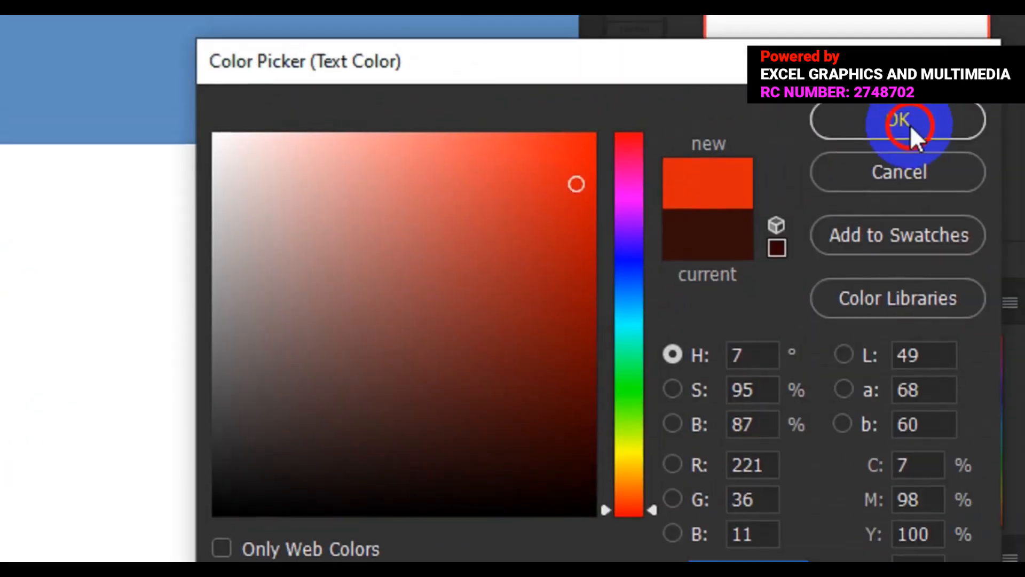
click(910, 128)
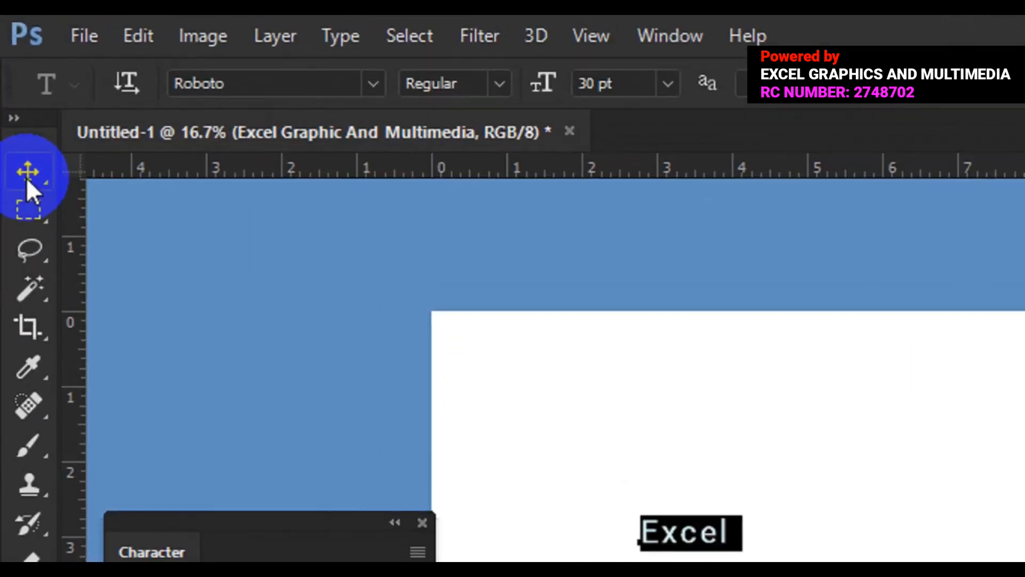
click(26, 179)
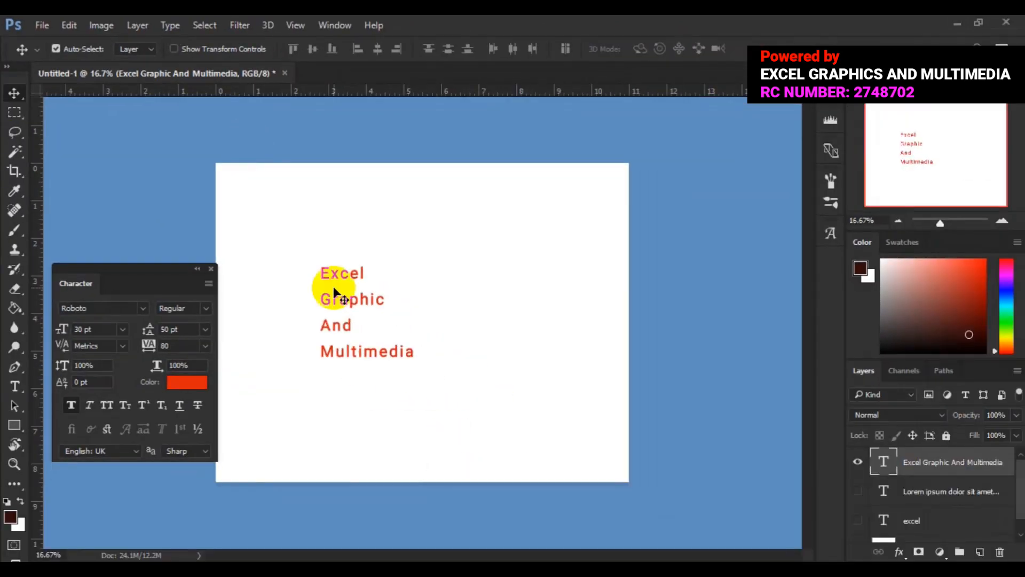
drag(360, 339, 442, 324)
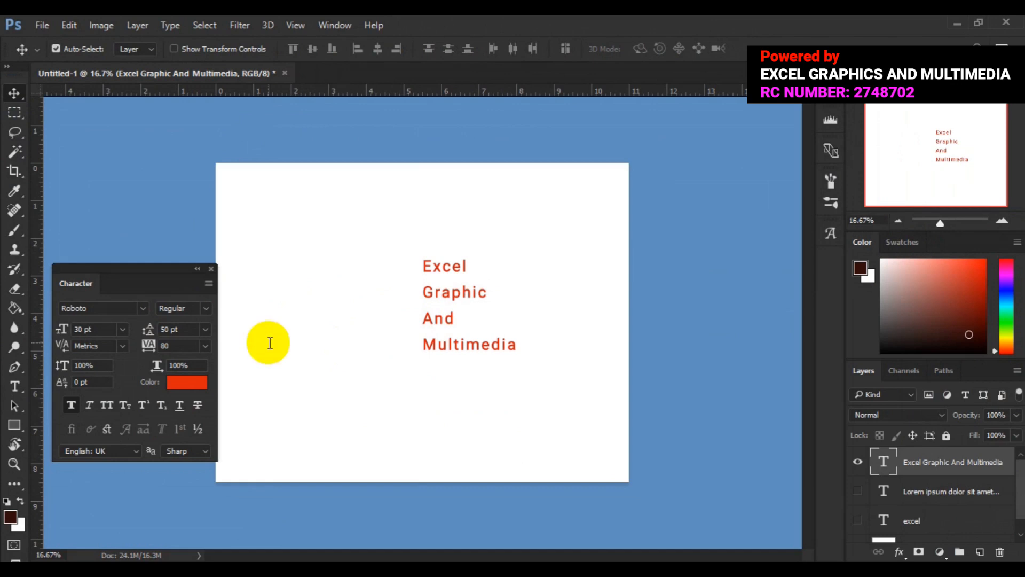
- Select the whole four-line text and set its leading to Auto
click(14, 387)
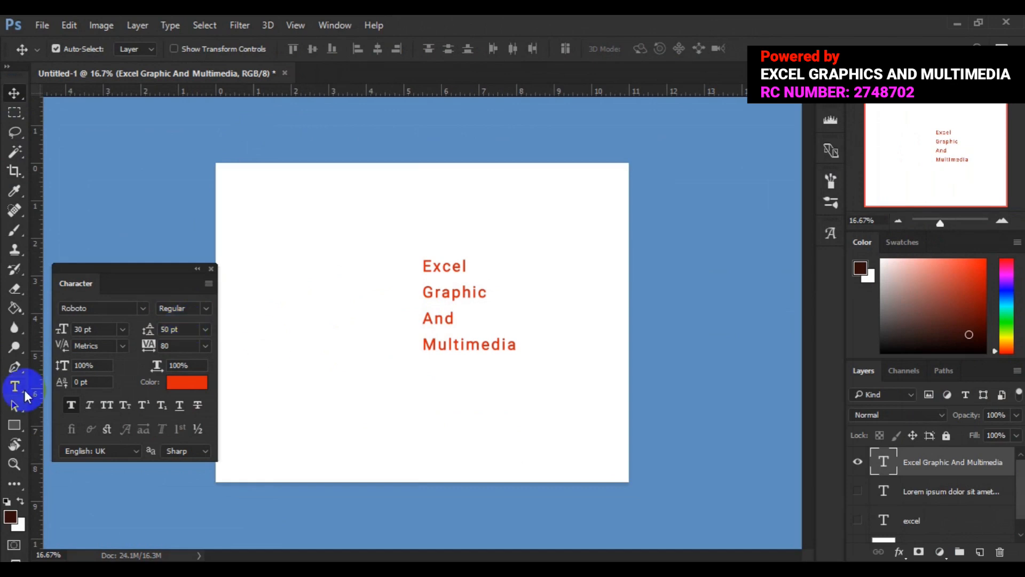
click(451, 291)
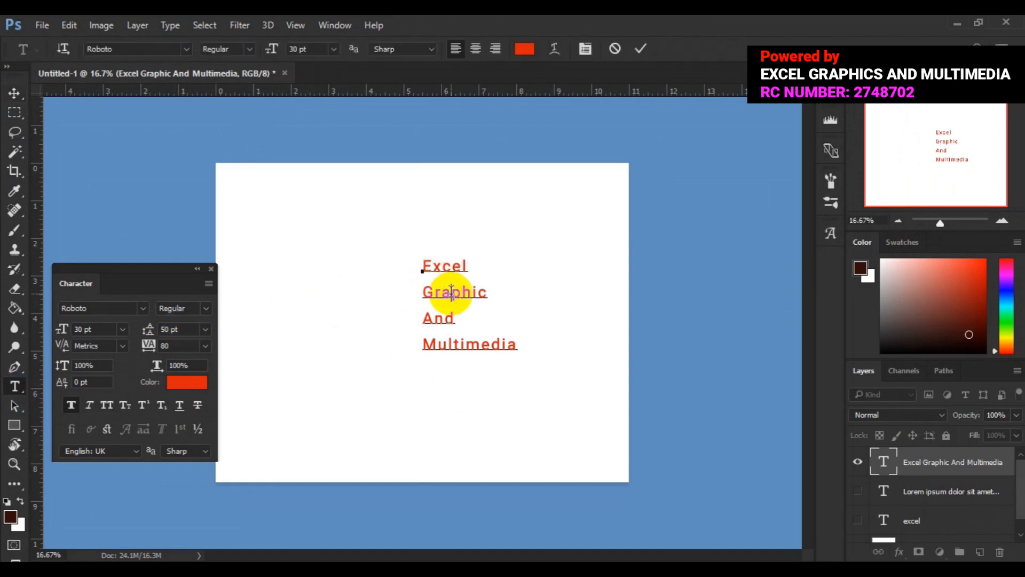
key(ctrl+a)
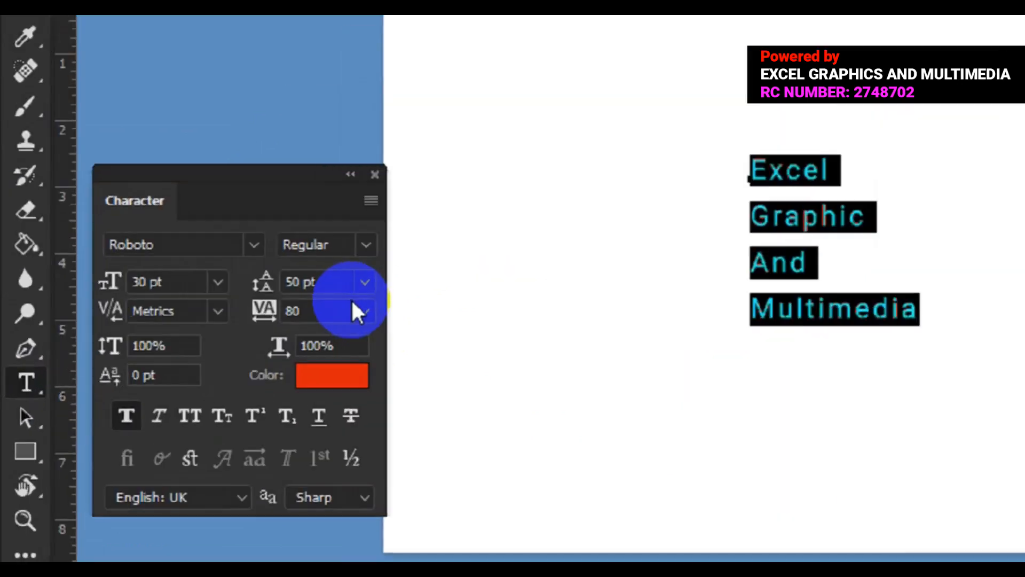
click(409, 281)
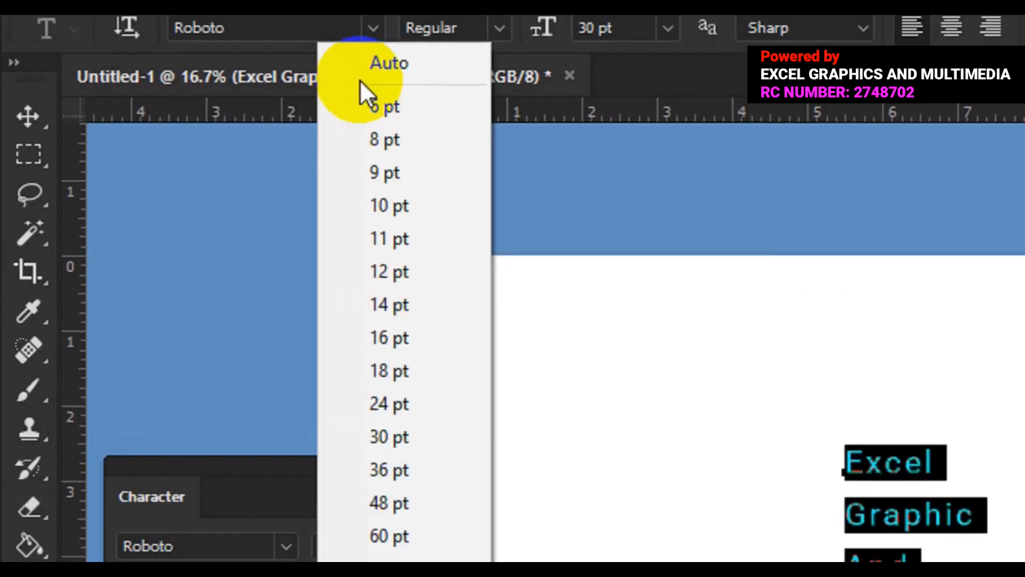
click(402, 120)
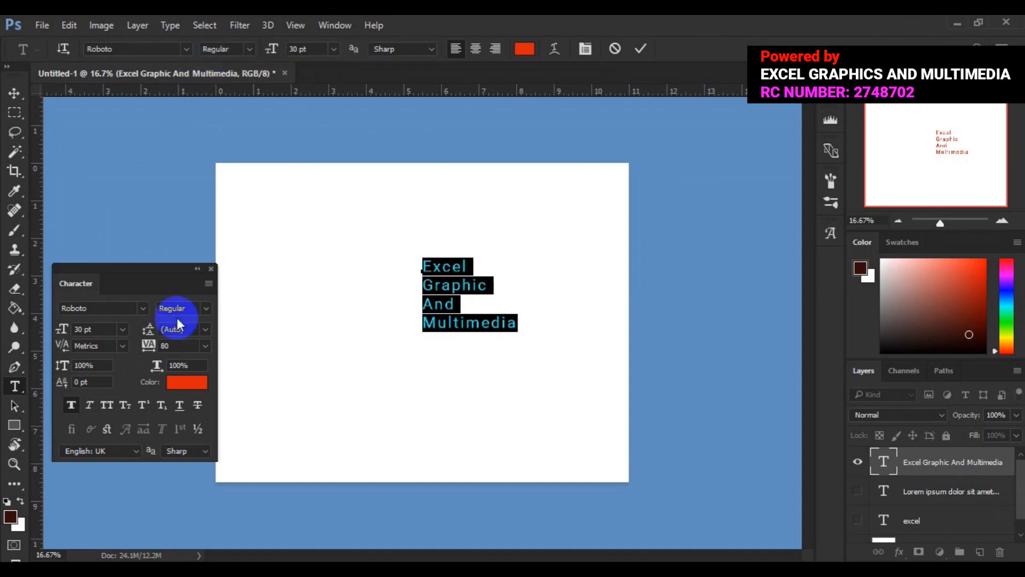
- Change the font of the selected four-line text to Bebas
click(143, 308)
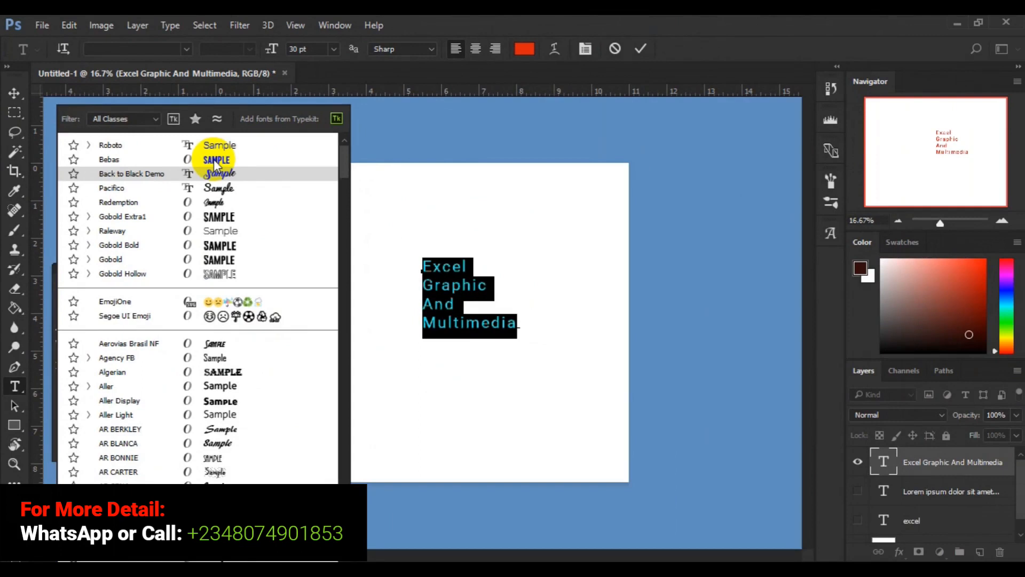
click(214, 159)
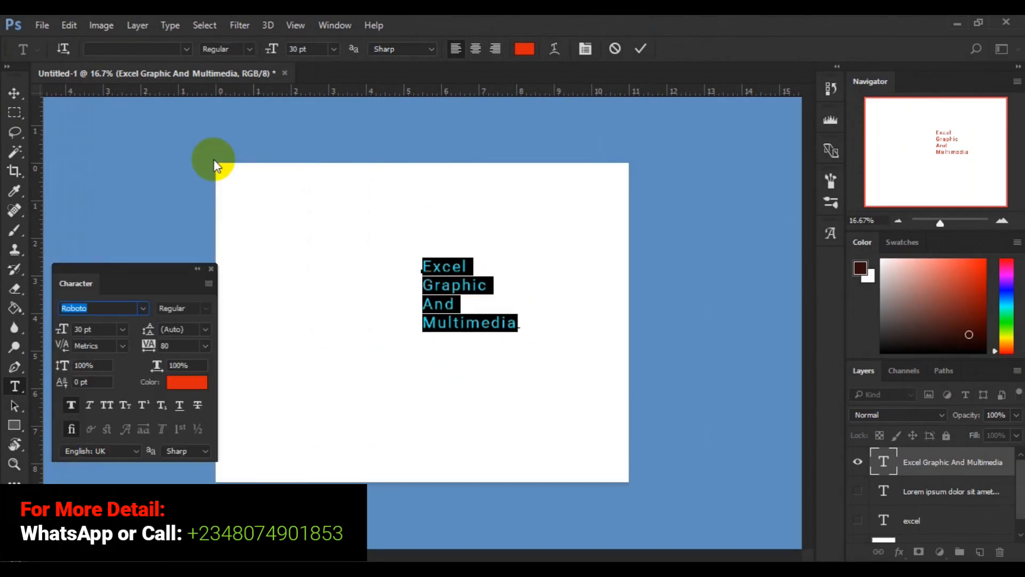
text(Bebas)
click(175, 293)
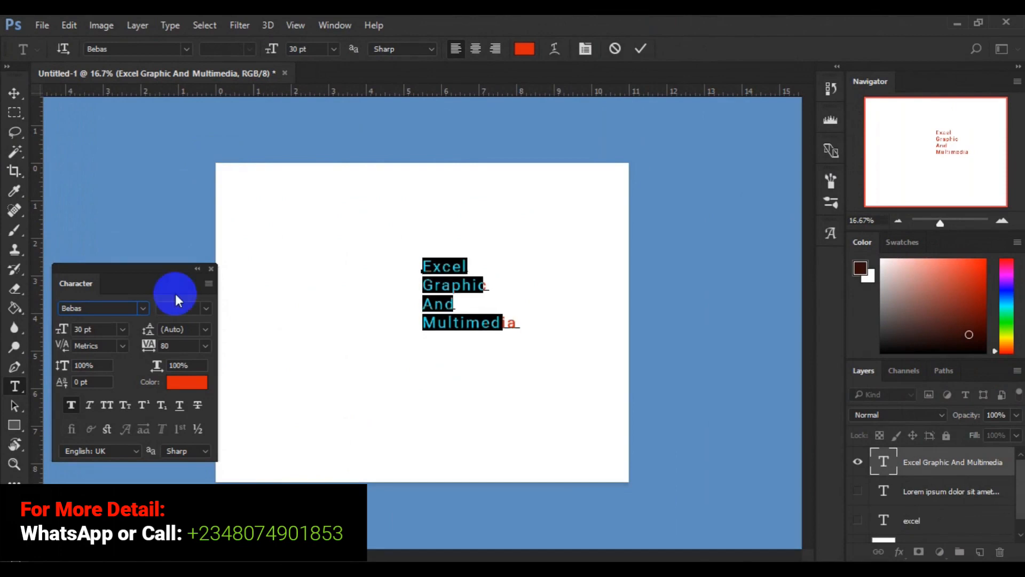
- Browse the font list and set the selected four-line text in Raleway
click(143, 308)
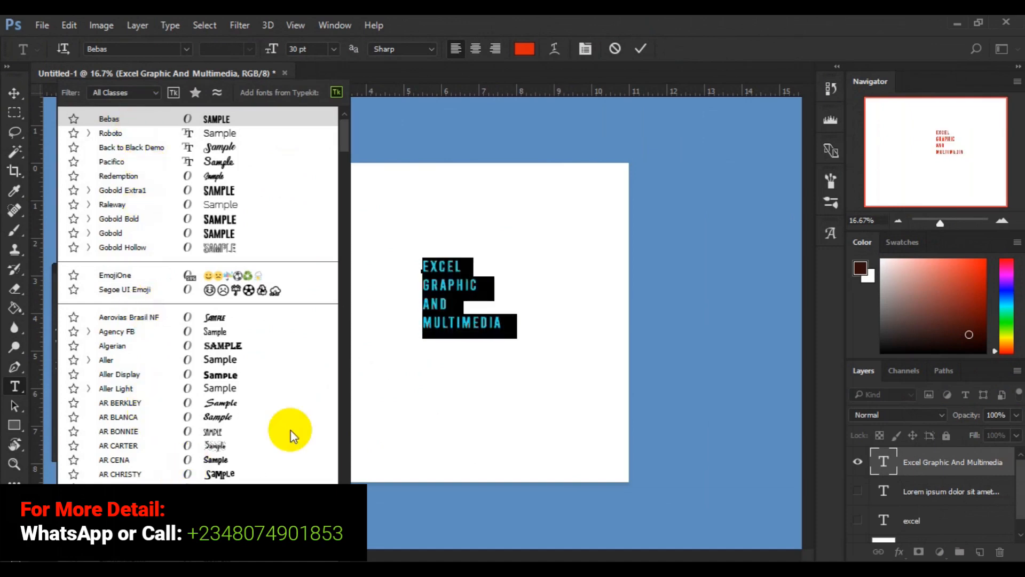
drag(348, 134, 346, 362)
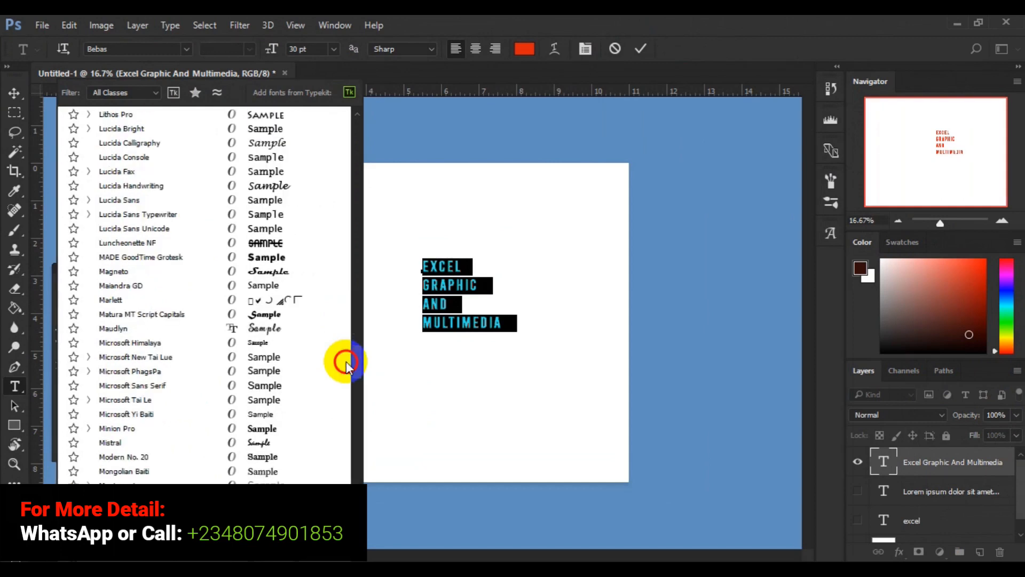
drag(355, 377, 356, 303)
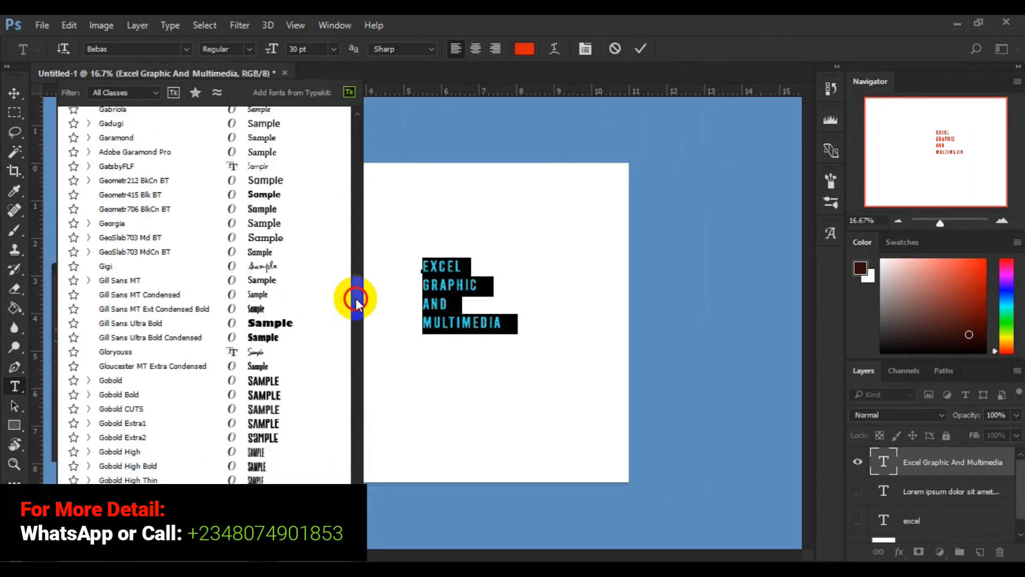
drag(356, 298, 358, 437)
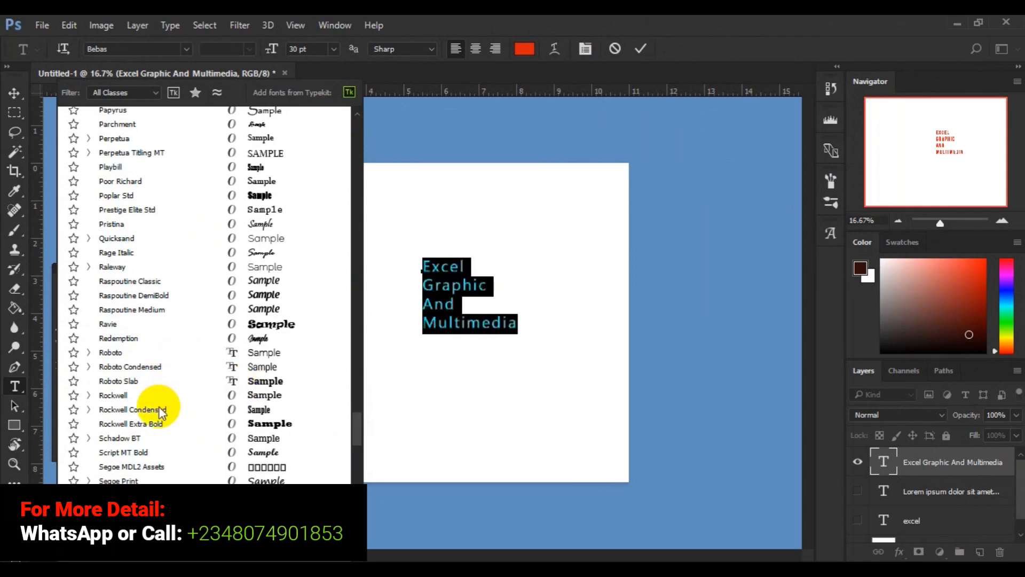
click(118, 268)
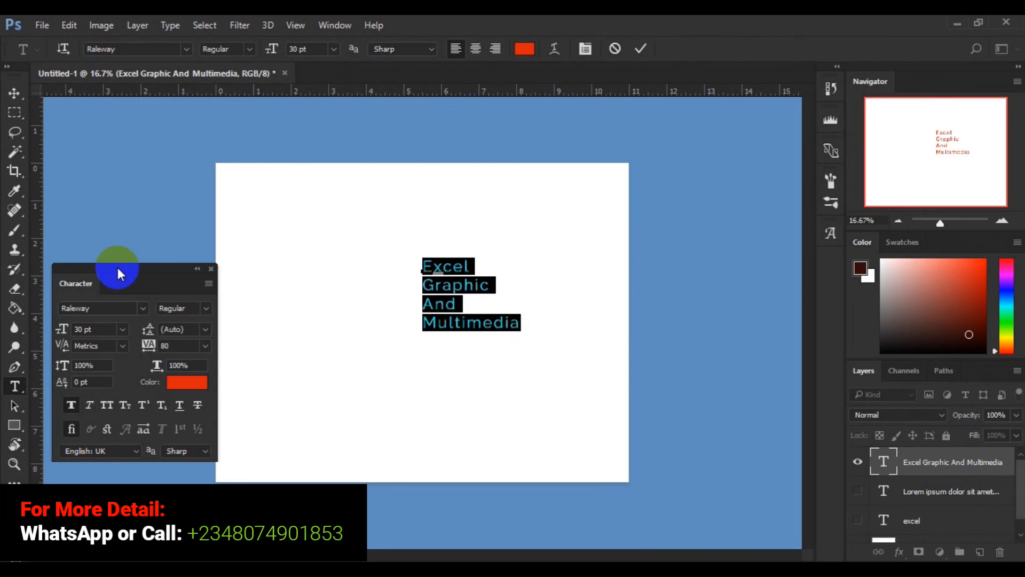
- Set the font style of the whole selected four-line text to Bold
click(208, 311)
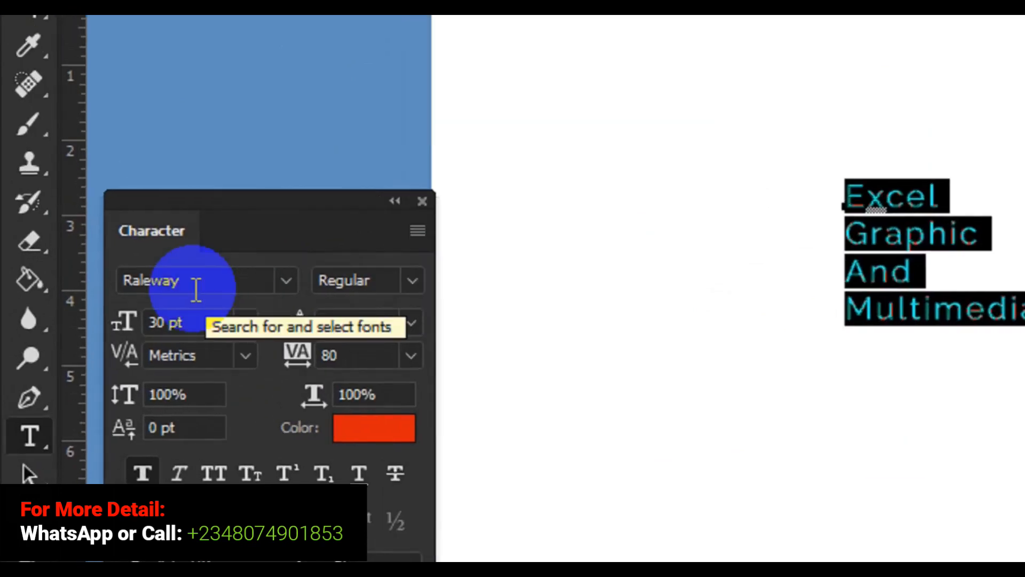
click(411, 281)
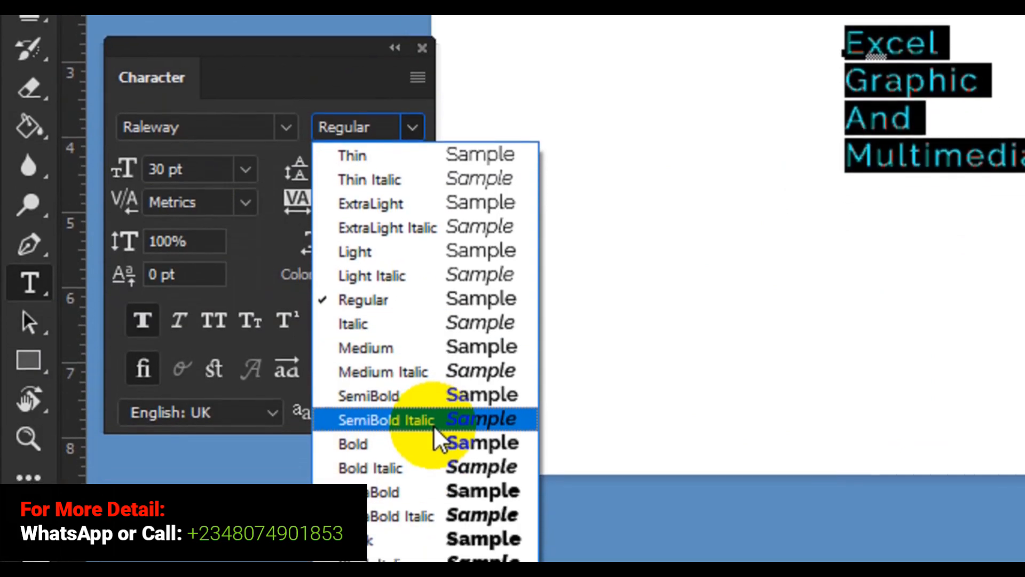
click(433, 448)
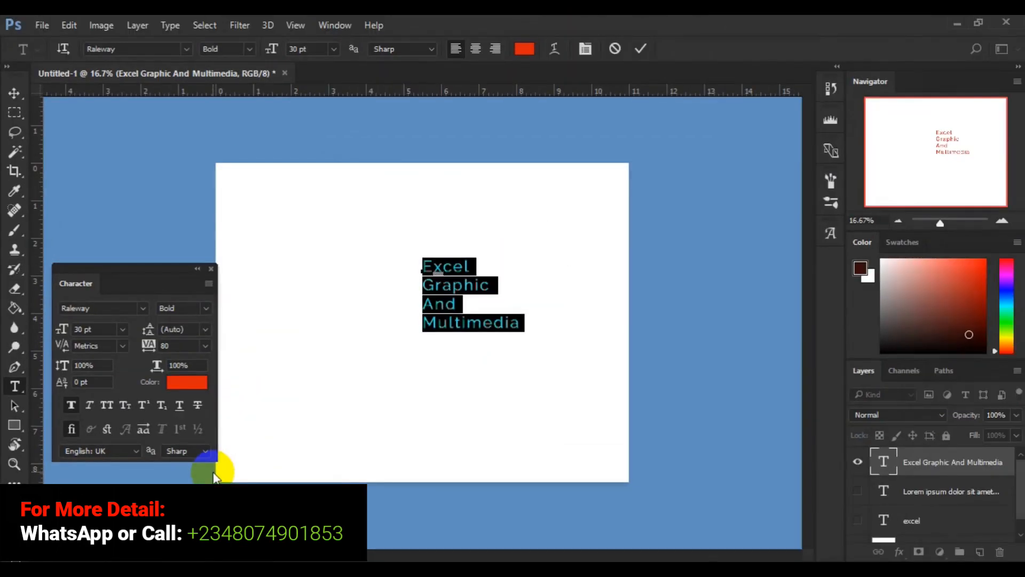
- Select only the word "Excel" in the first line and set its font style to Black
click(428, 264)
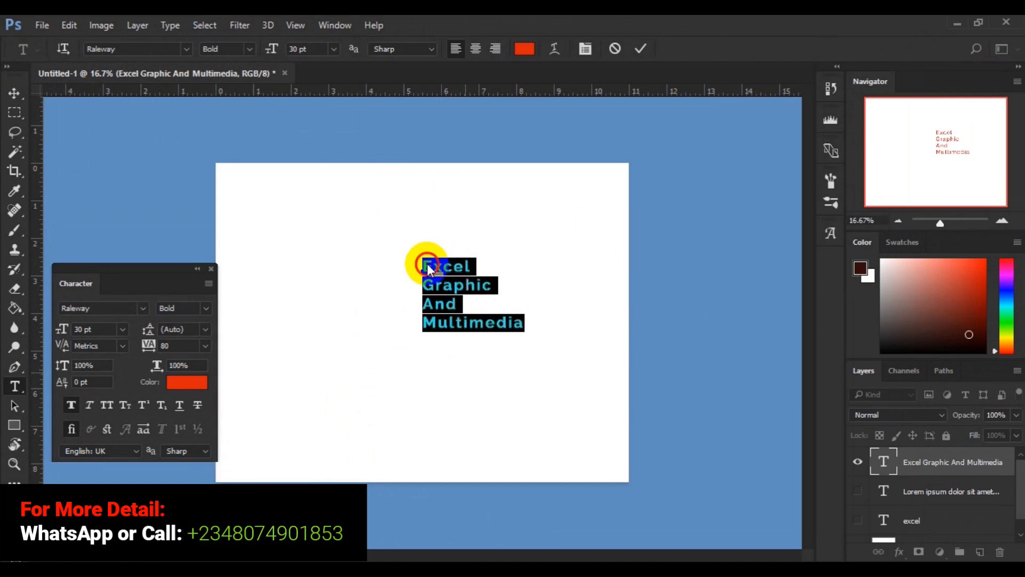
click(447, 321)
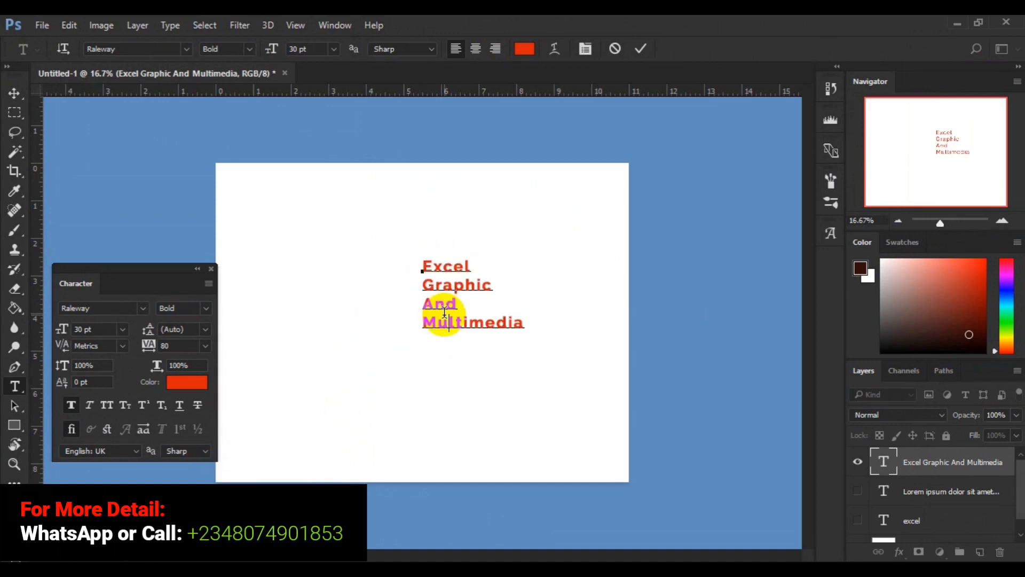
click(425, 267)
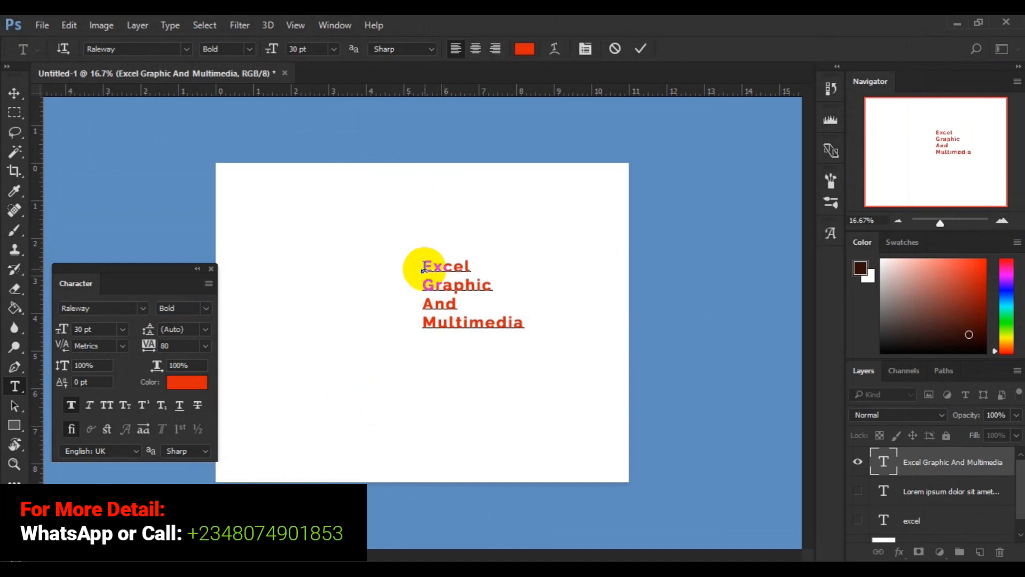
double_click(425, 267)
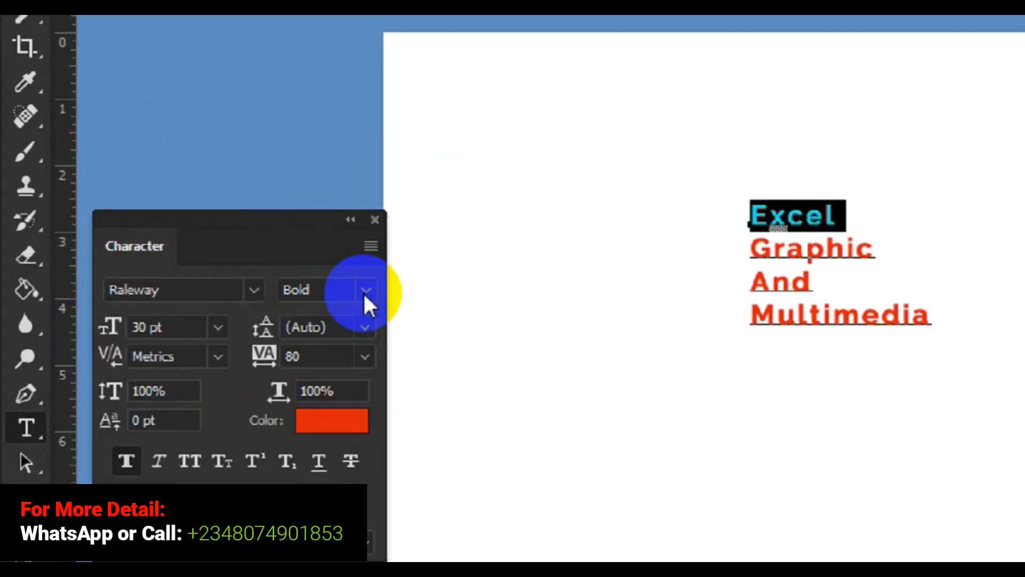
click(366, 291)
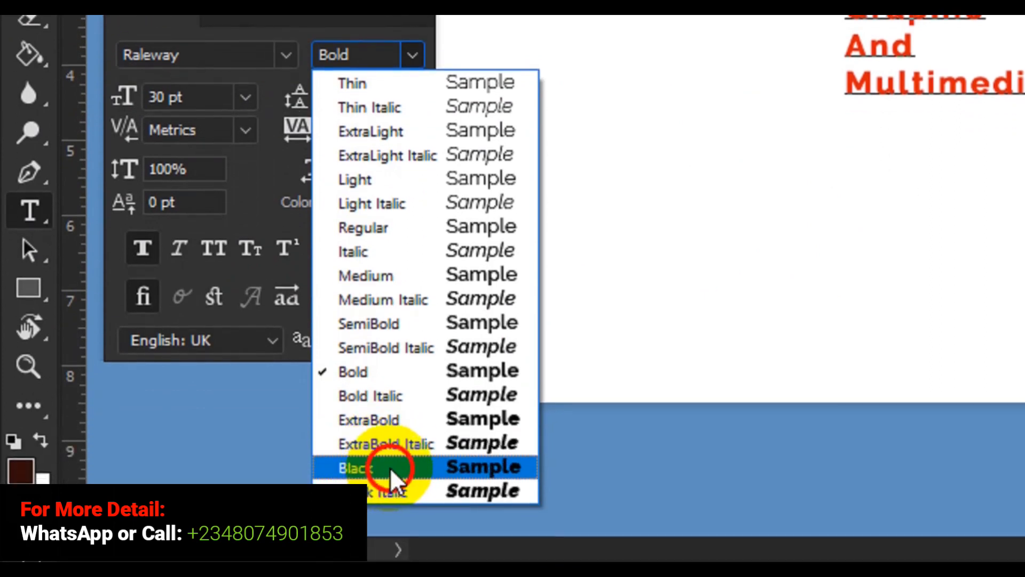
click(390, 468)
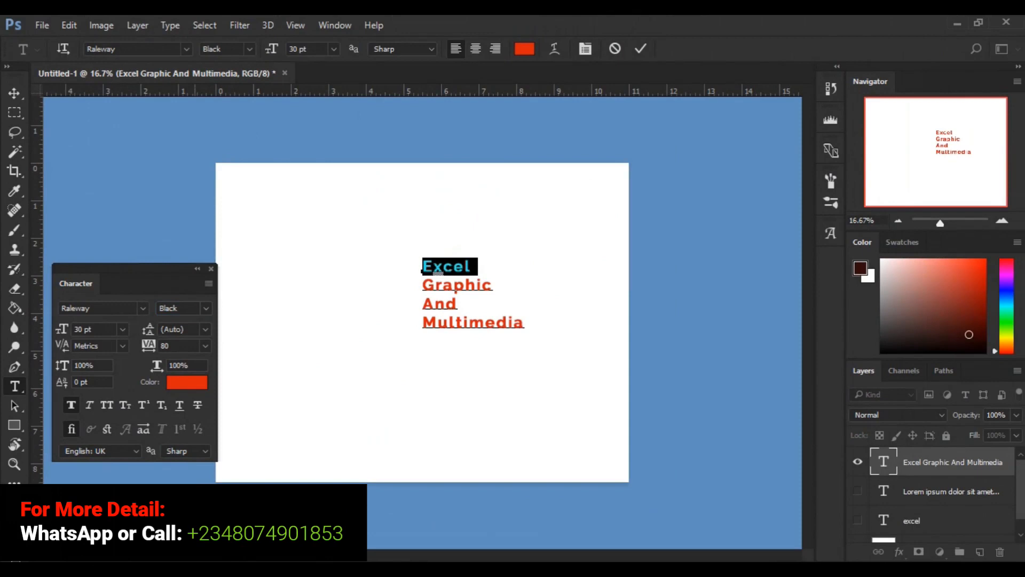
- Select the word "Multimedia" in the last line and set its font style to Light
click(429, 322)
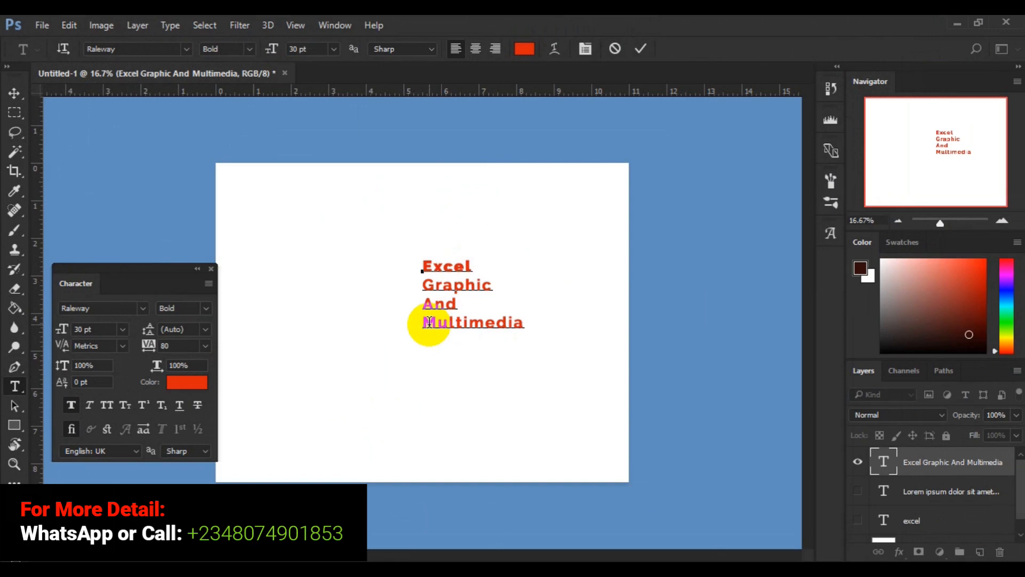
double_click(429, 322)
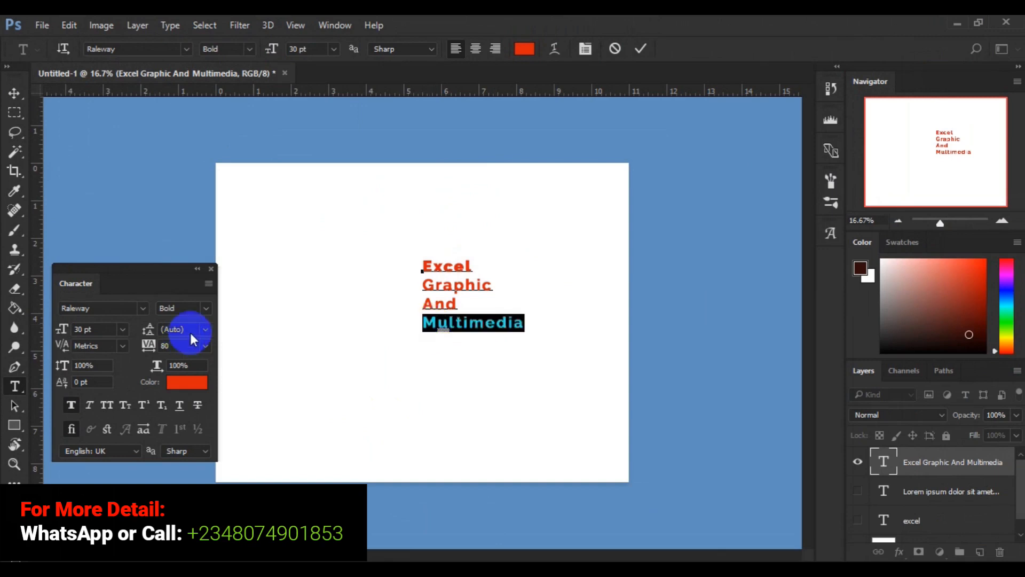
click(205, 309)
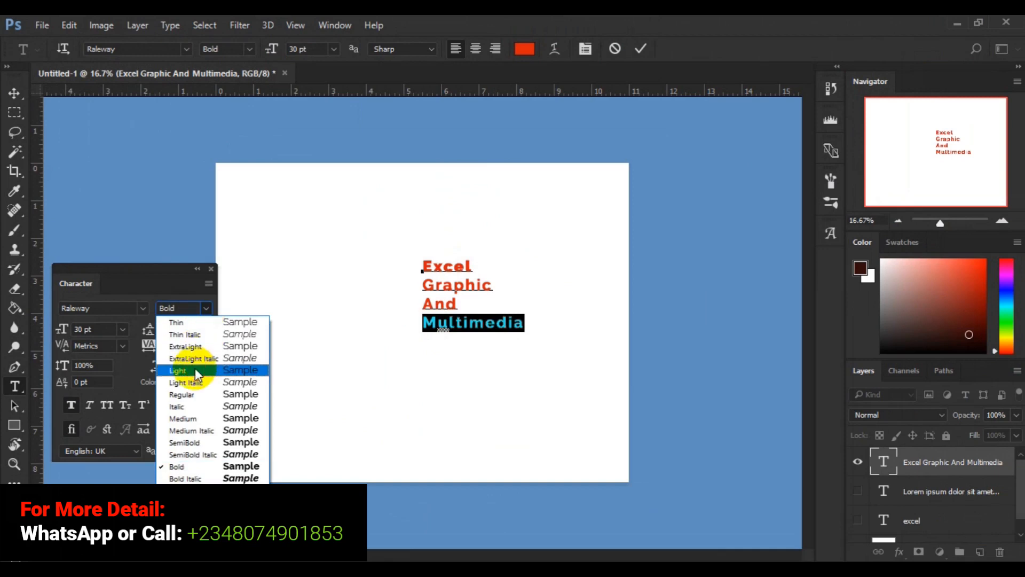
click(195, 371)
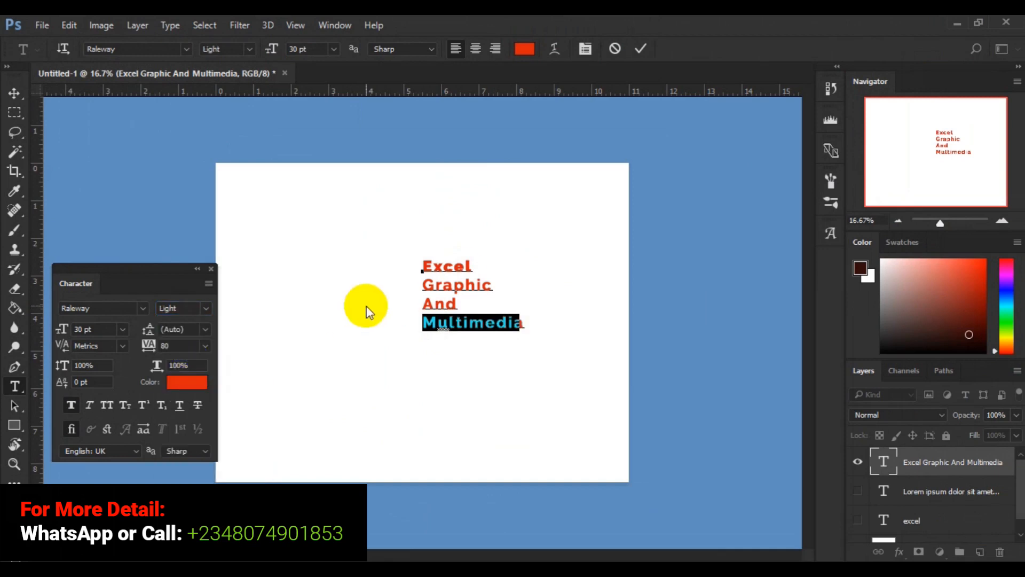
- Select the word "Graphic" in the second line and set its font style to Medium
click(448, 278)
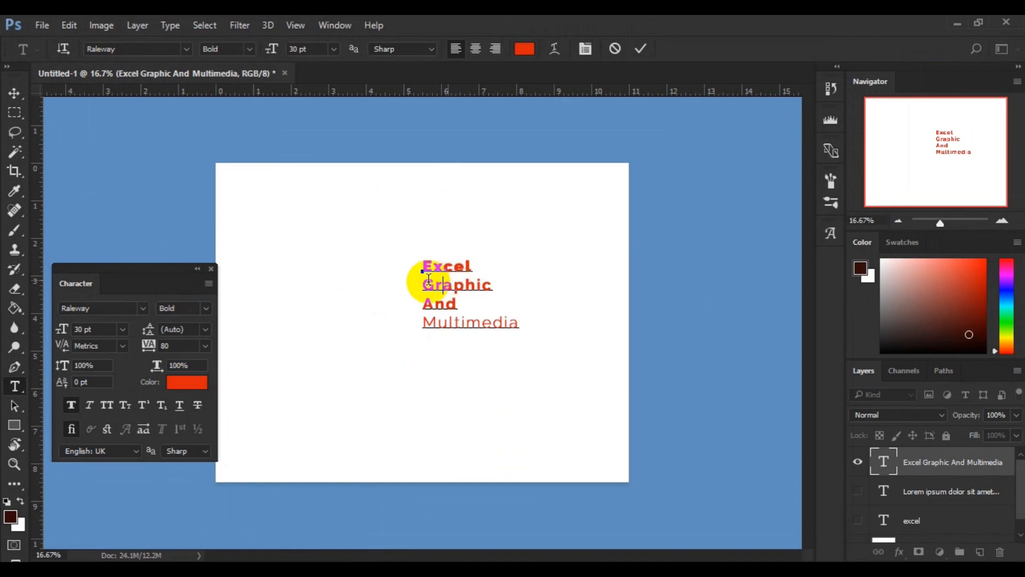
click(428, 284)
double_click(428, 283)
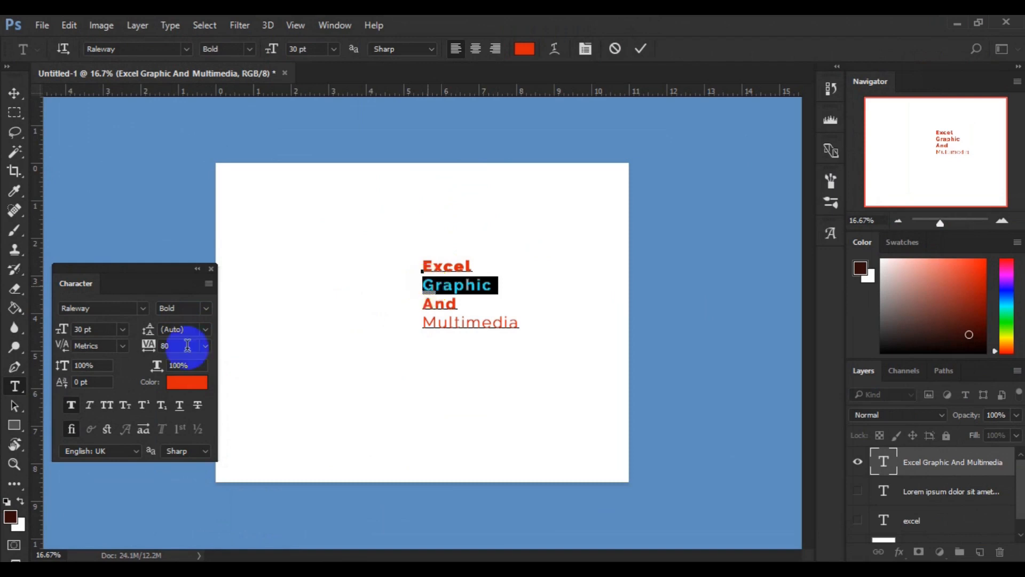
click(207, 309)
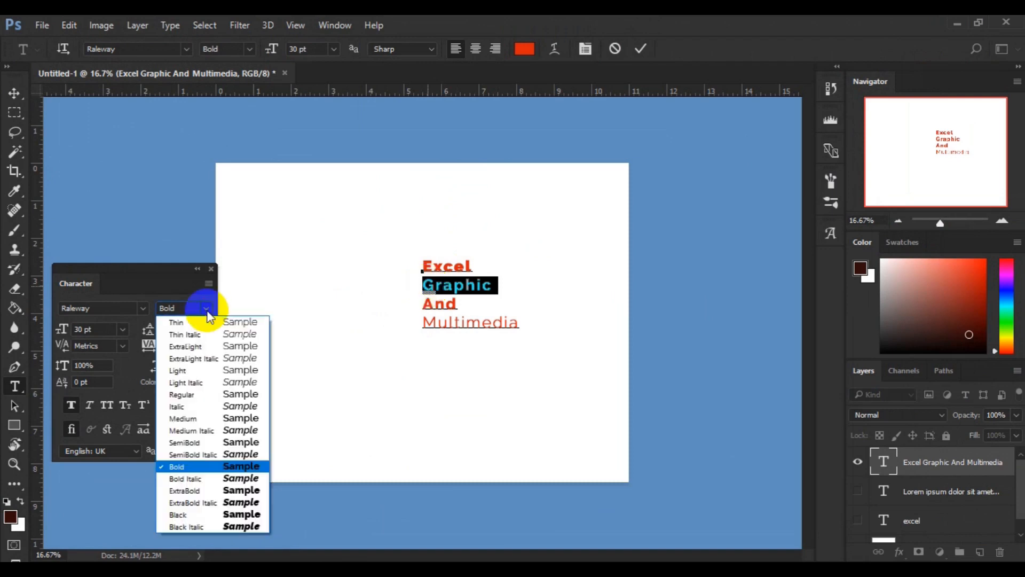
click(201, 421)
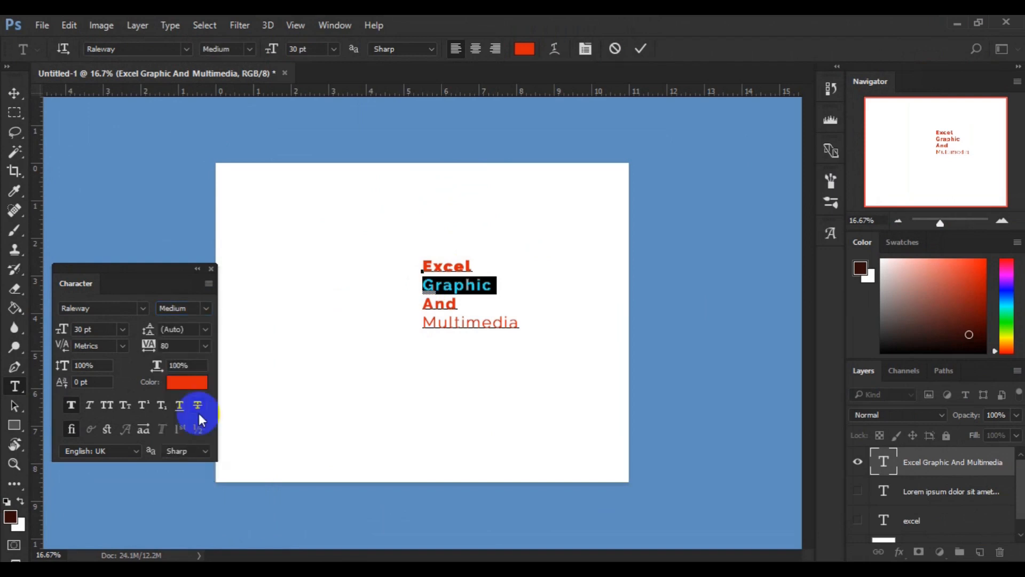
- Select the whole four-line text and apply All Caps and Faux Italic to it
click(431, 303)
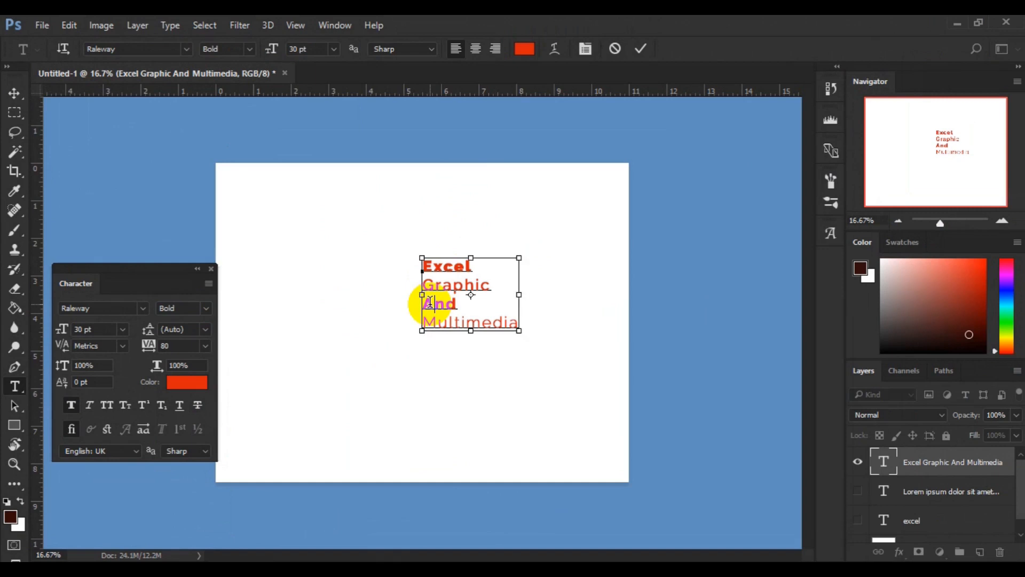
key(ctrl+a)
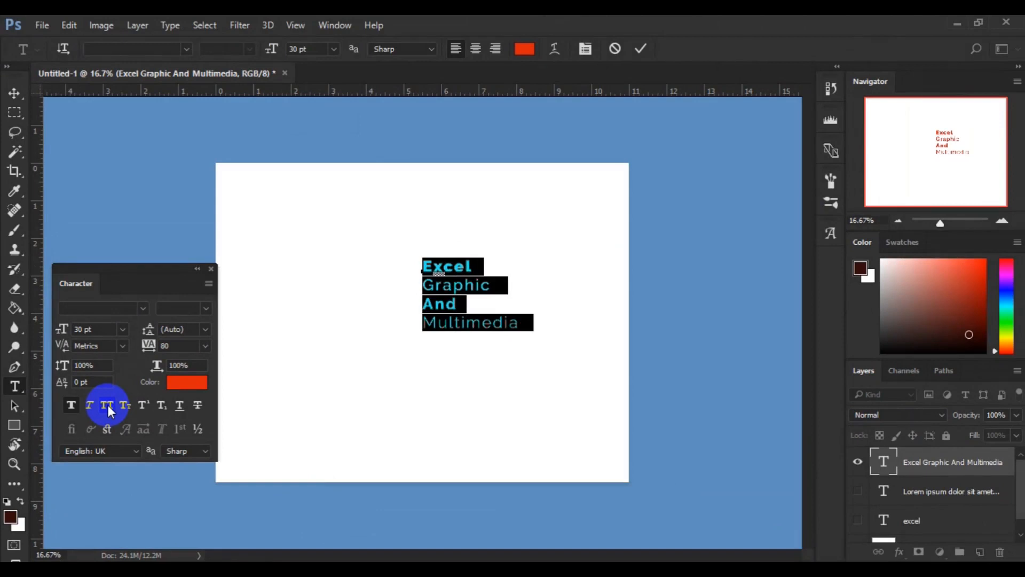
click(107, 405)
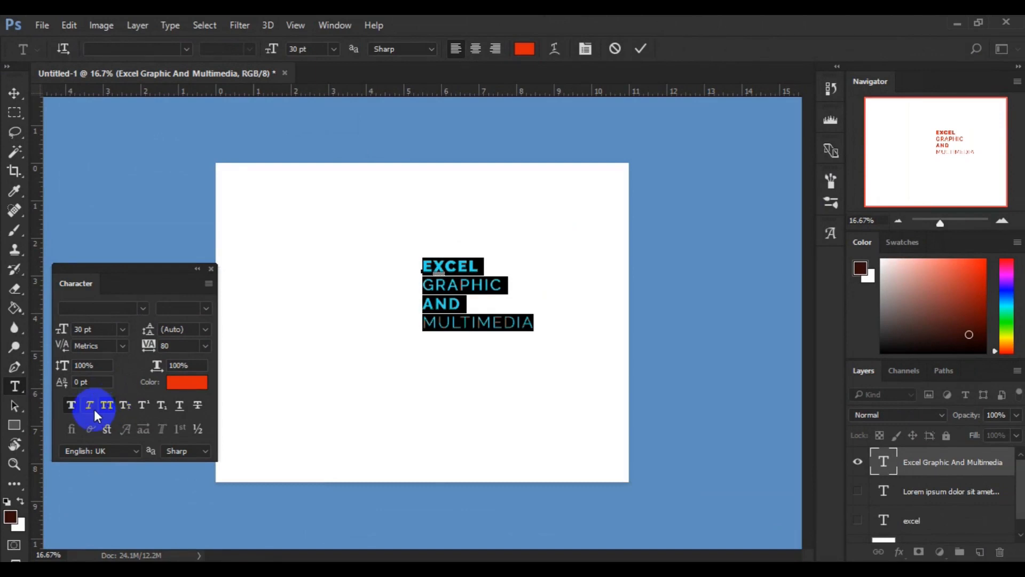
click(94, 410)
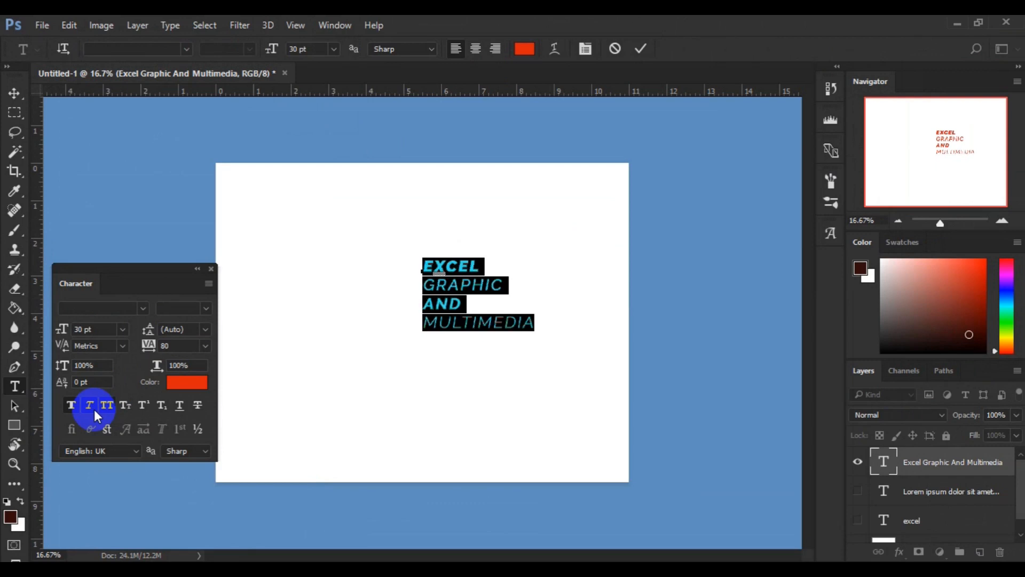
- Select all four lines of the text and apply Strikethrough to them
click(453, 304)
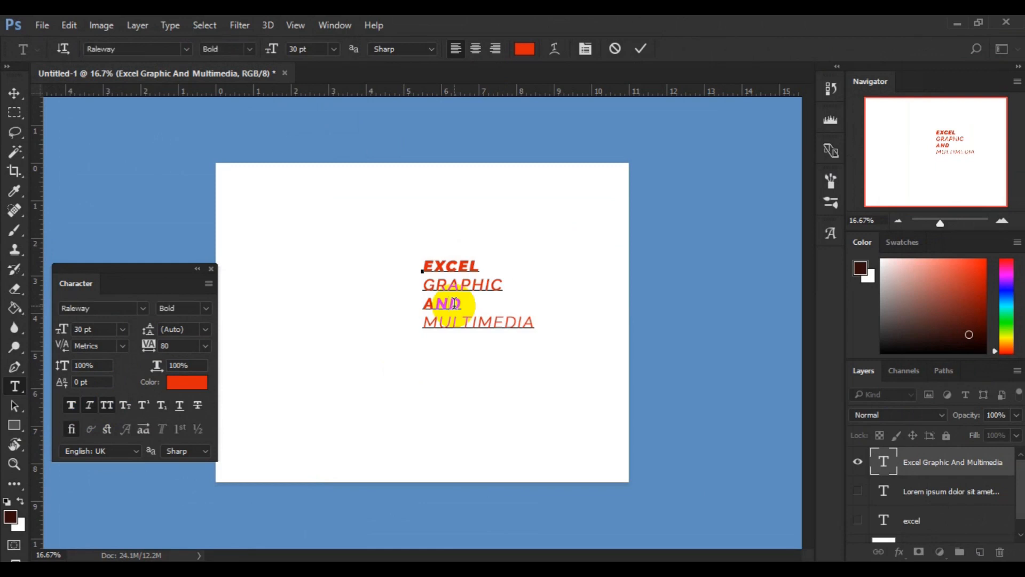
key(ctrl+a)
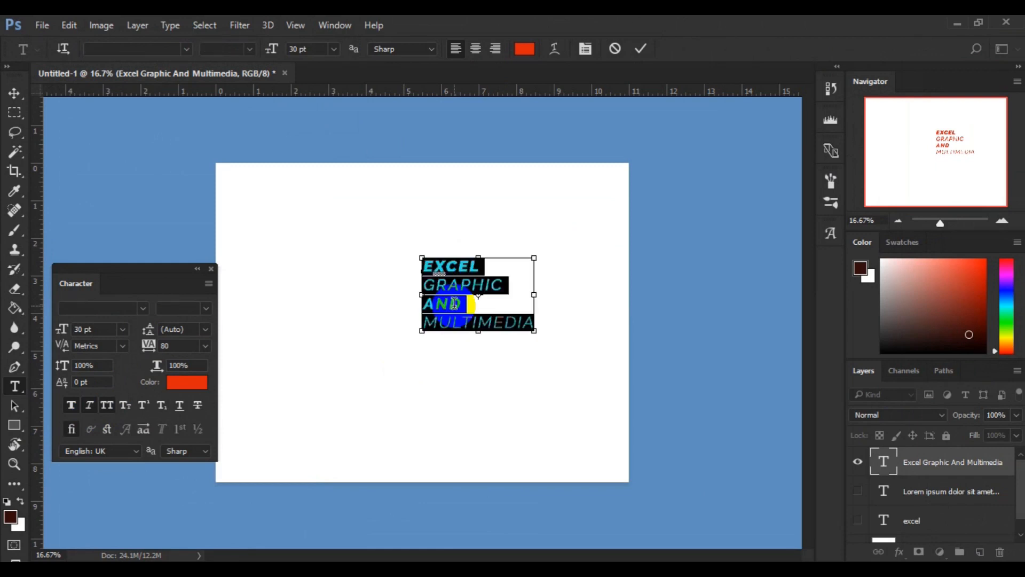
click(198, 408)
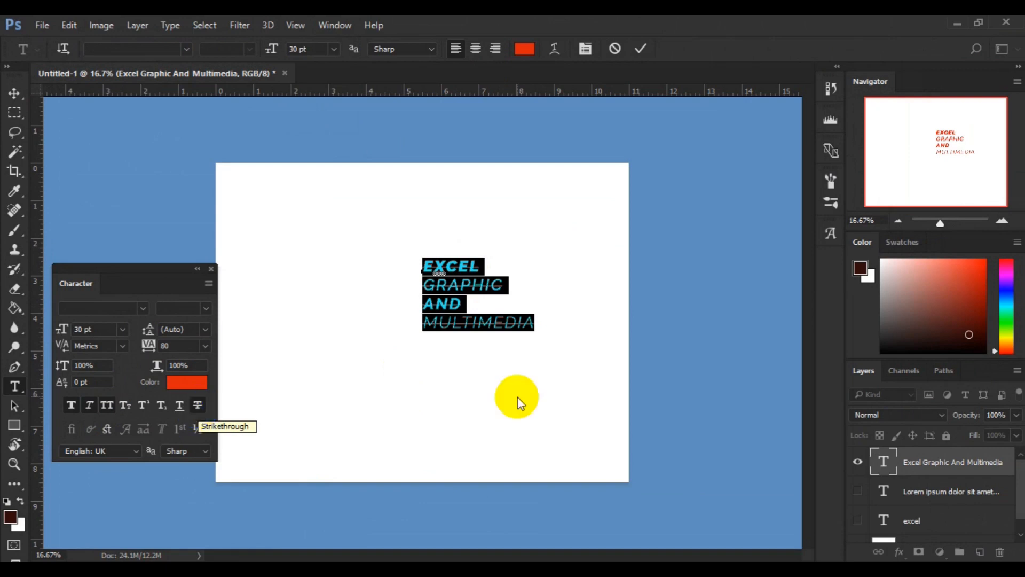
- Remove Strikethrough, Faux Bold, Faux Italic and All Caps from the whole four-line text
click(460, 322)
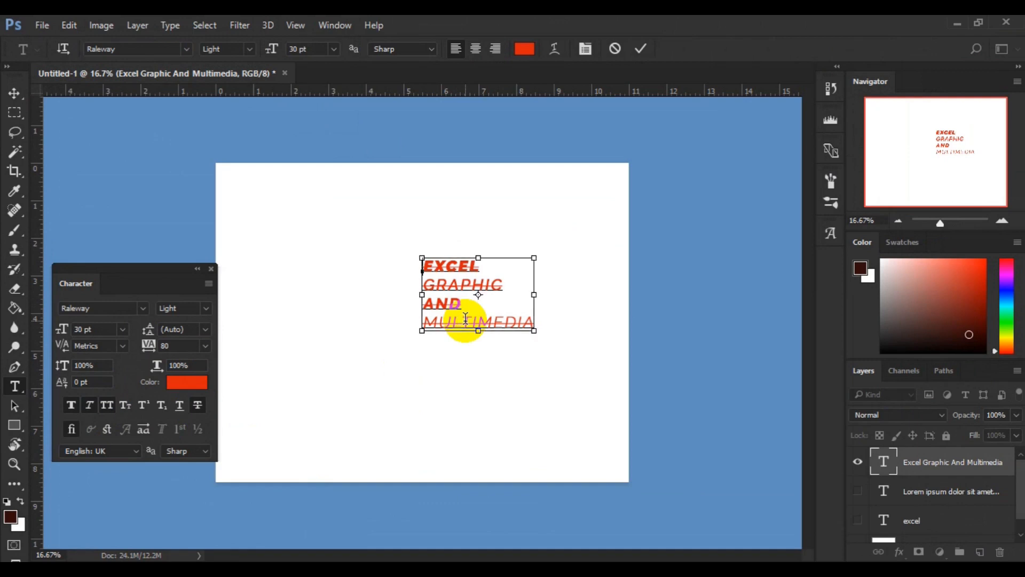
key(ctrl+a)
click(198, 406)
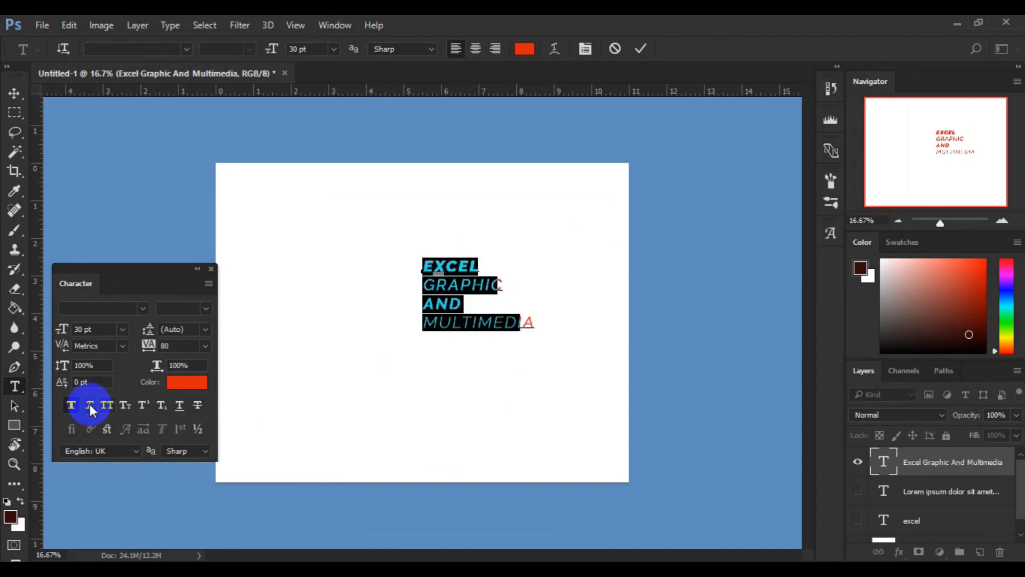
click(72, 405)
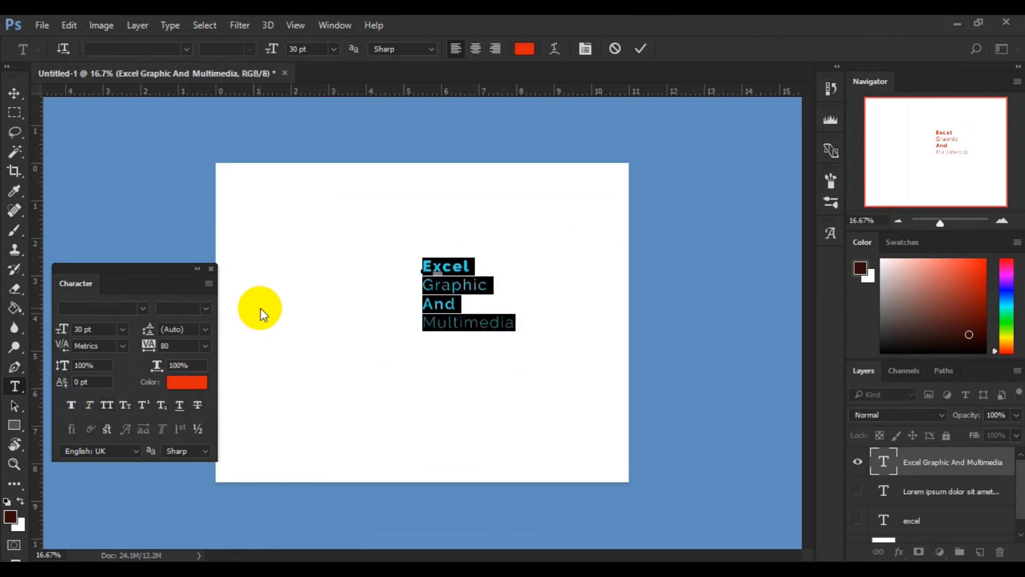
- Select the word "And" in the third line, set its font style to Medium and commit the text edit
click(456, 307)
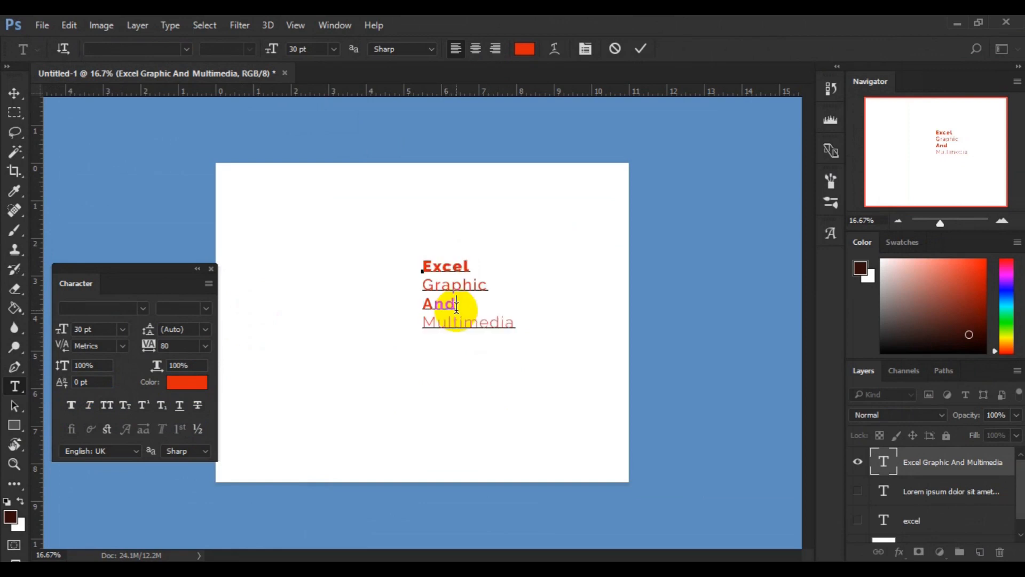
key(shift+Left)
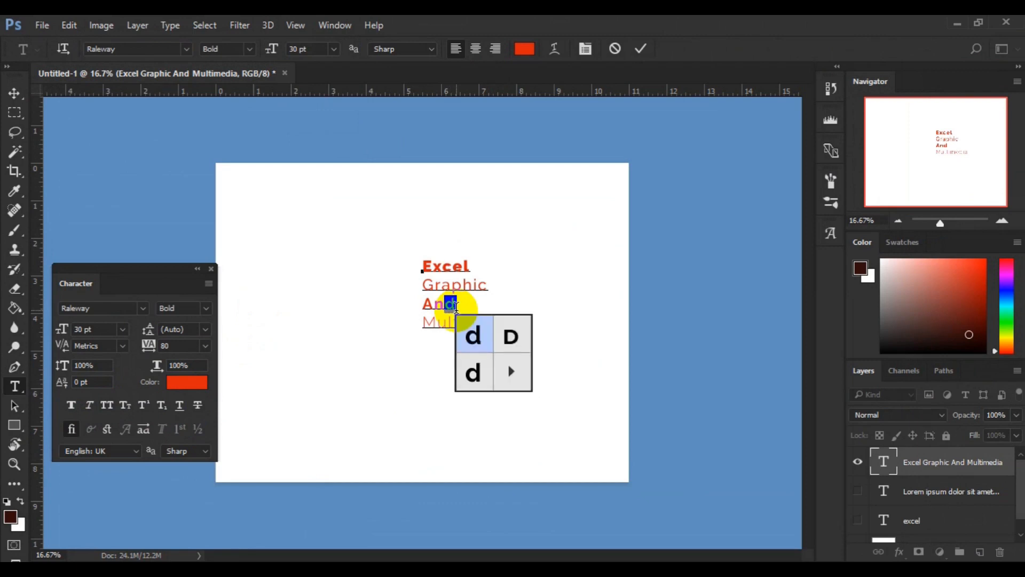
click(430, 311)
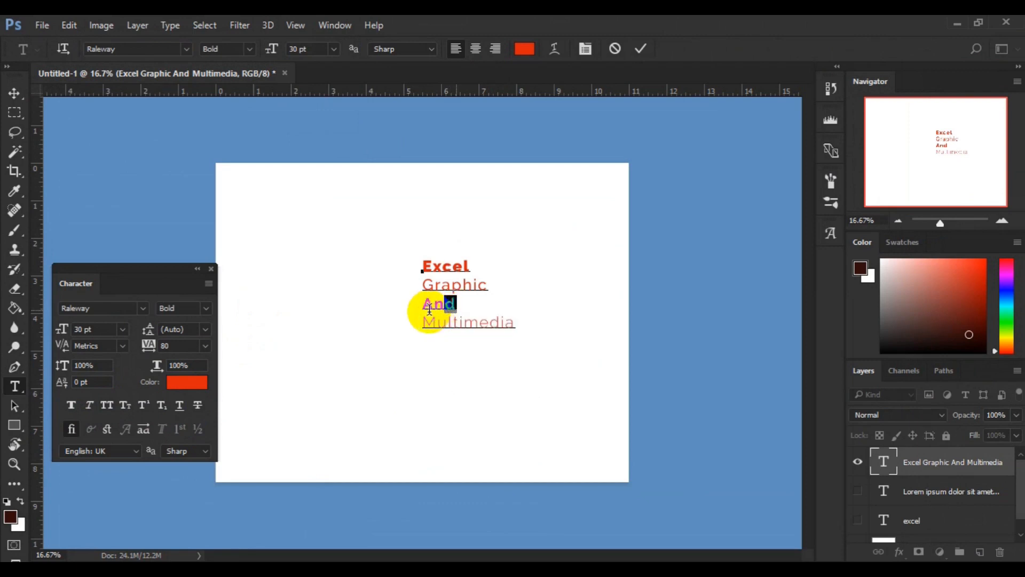
click(430, 309)
key(Left)
double_click(429, 309)
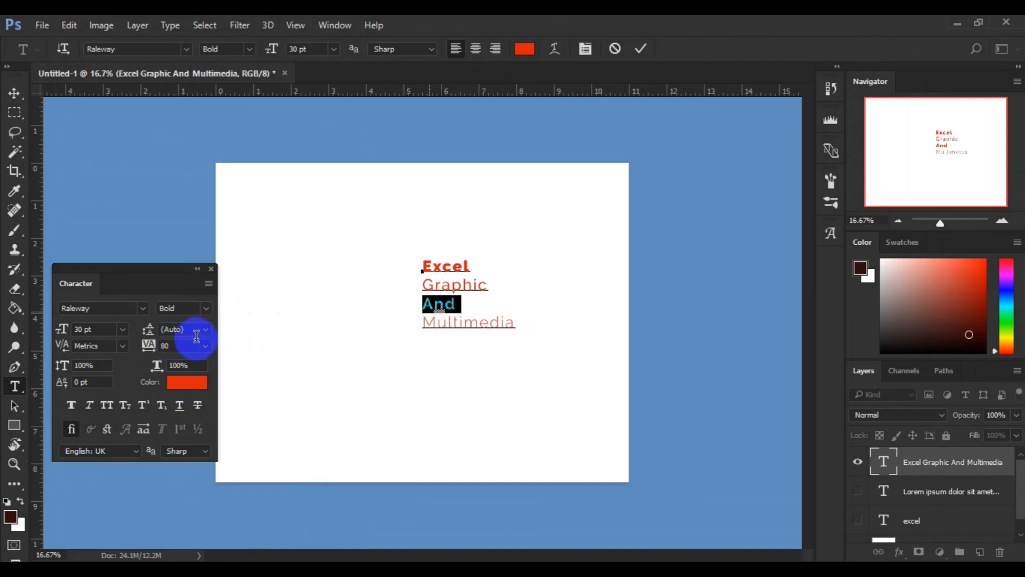
click(206, 314)
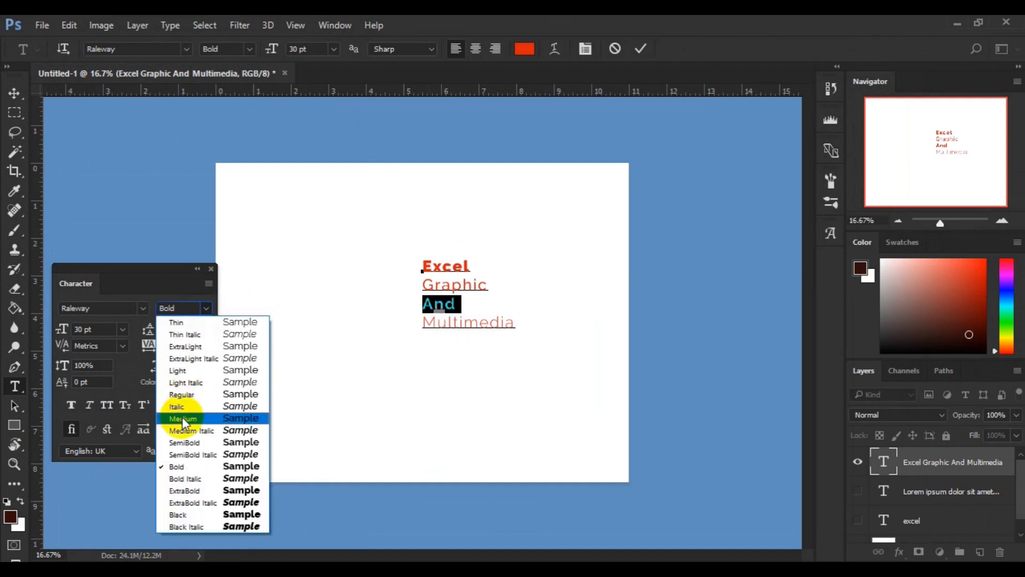
click(182, 418)
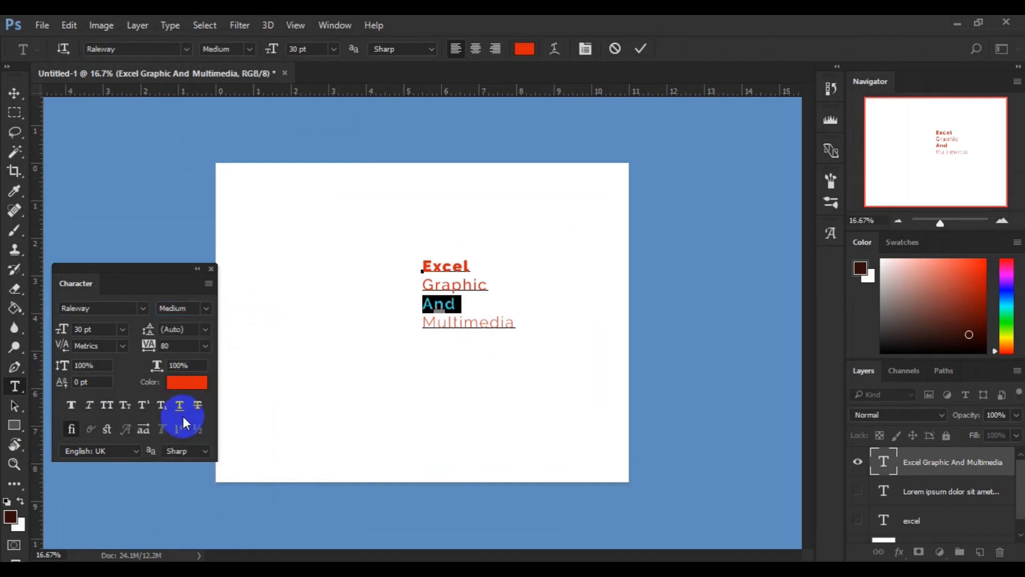
click(14, 98)
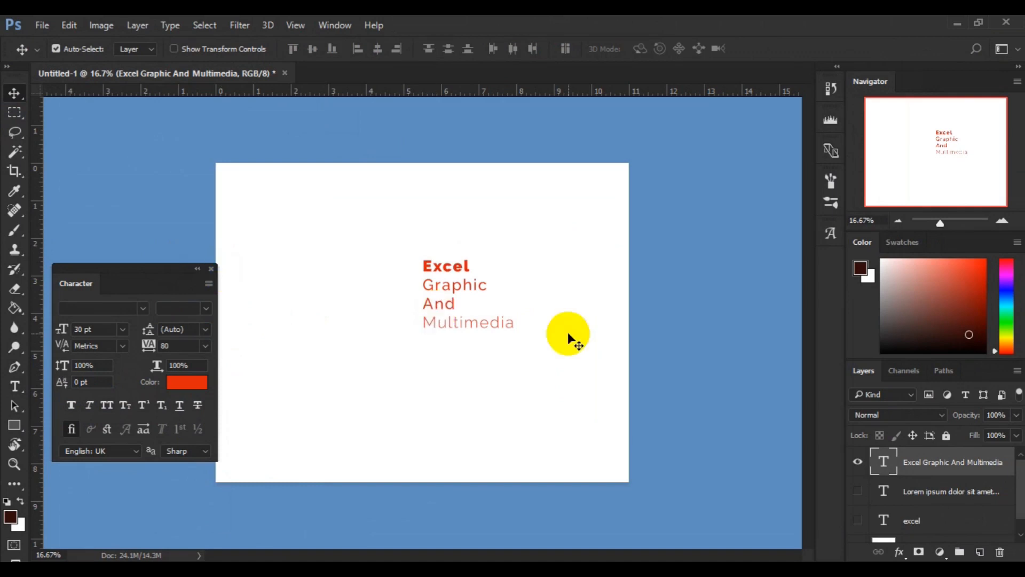
- Hide the "Excel Graphic And Multimedia" layer and add a new one-line text reading "Corporate Identity" on the canvas
click(857, 466)
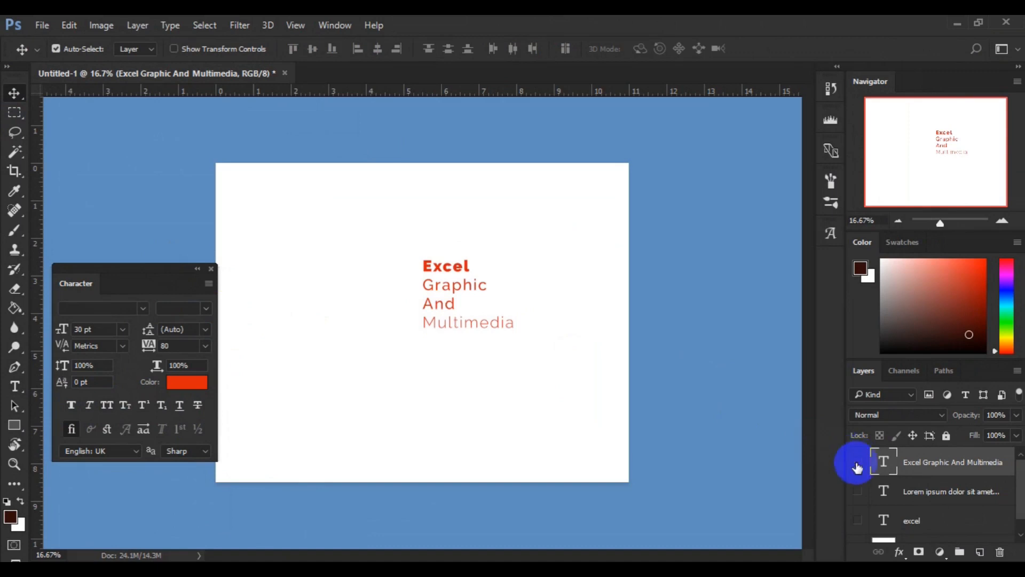
click(14, 387)
click(319, 325)
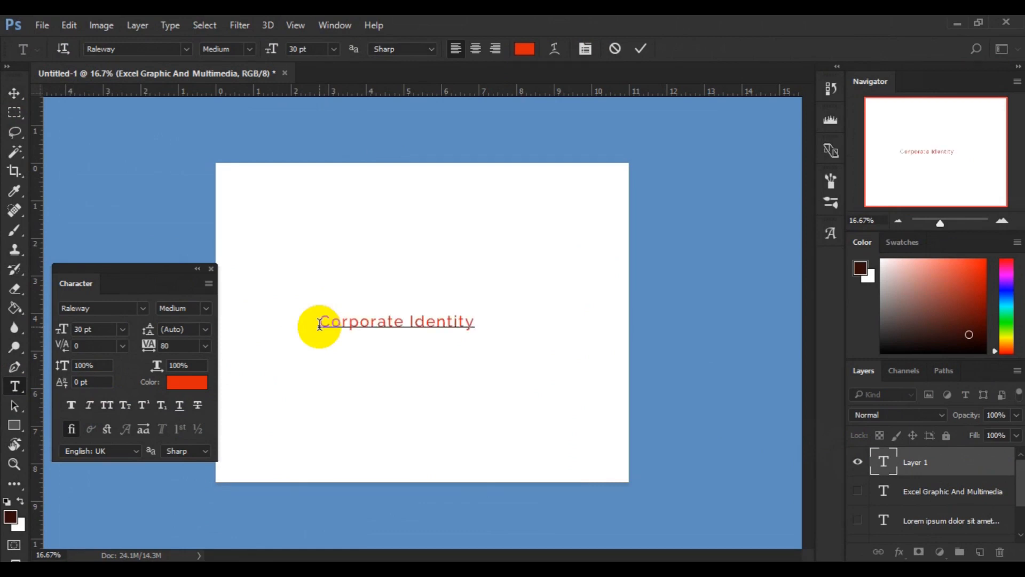
- Select the whole "Corporate Identity" text and set its font style to Bold
key(ctrl+a)
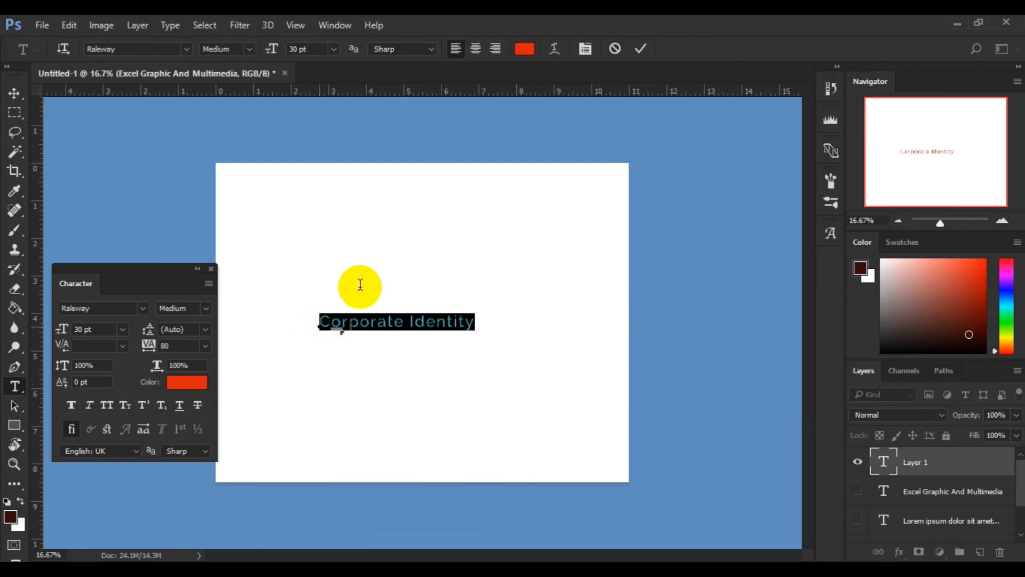
click(206, 307)
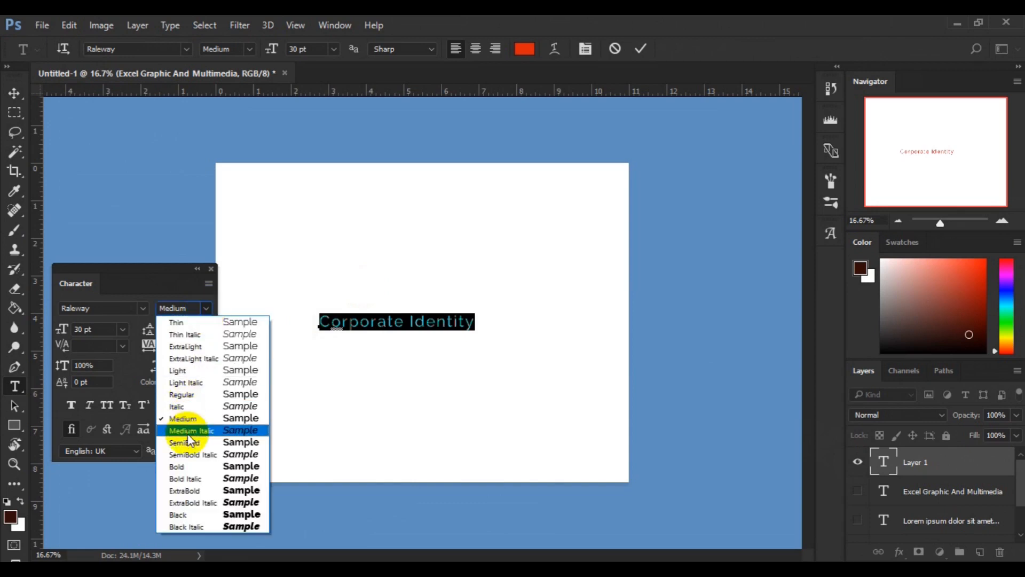
click(182, 466)
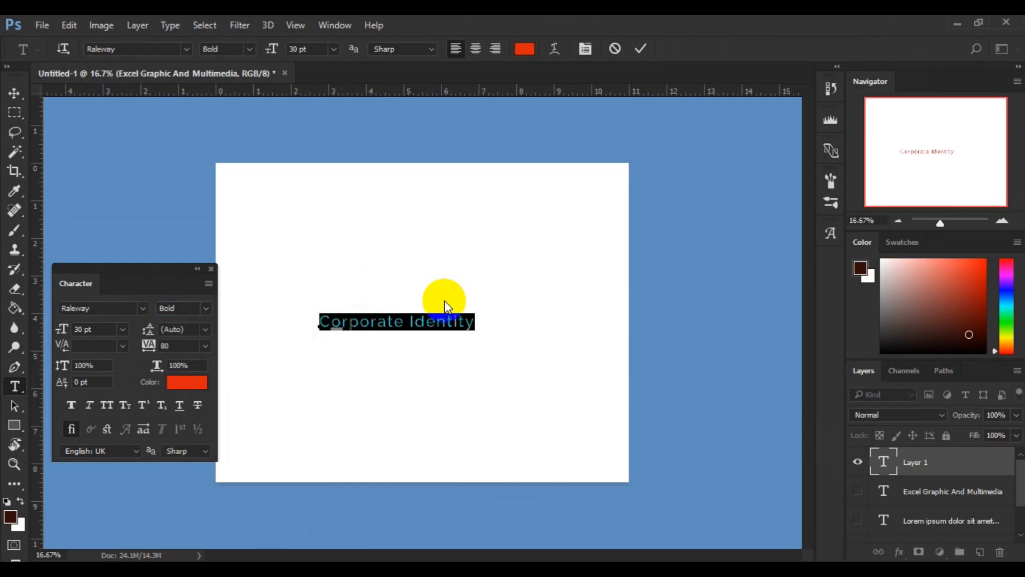
- Select only the word "Identity", set its font style to Light and its text color to black
click(411, 325)
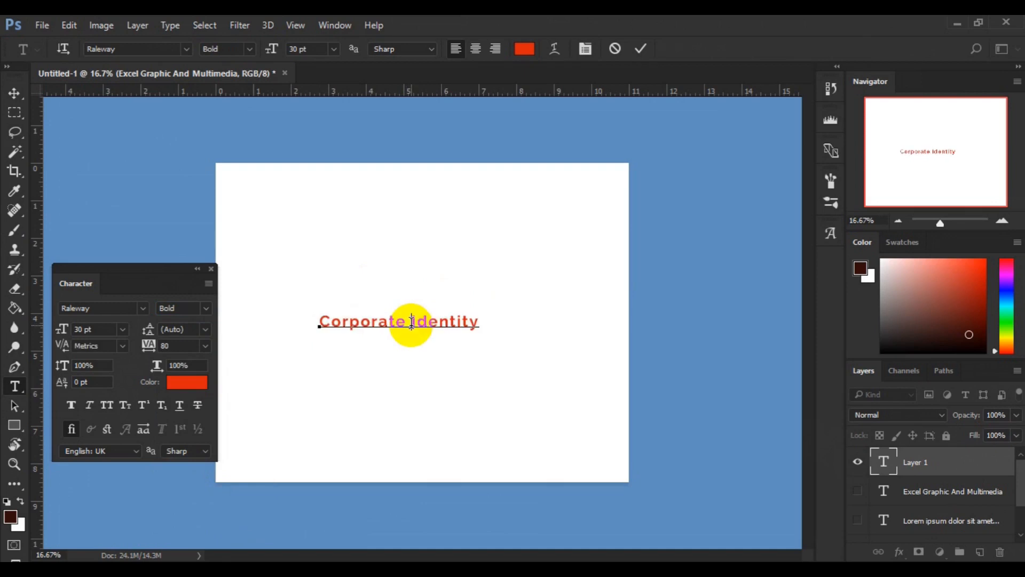
double_click(411, 323)
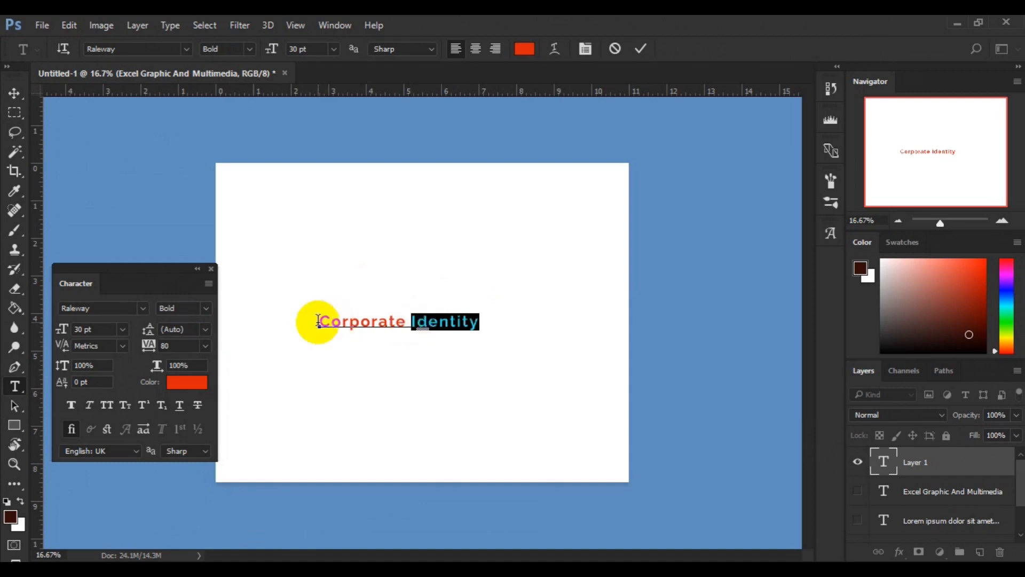
click(206, 309)
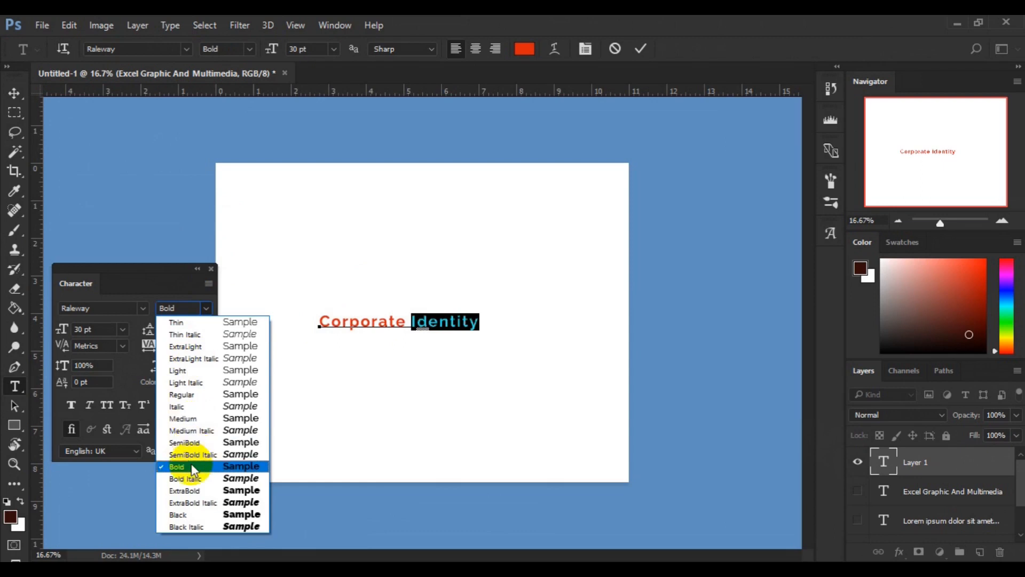
click(198, 374)
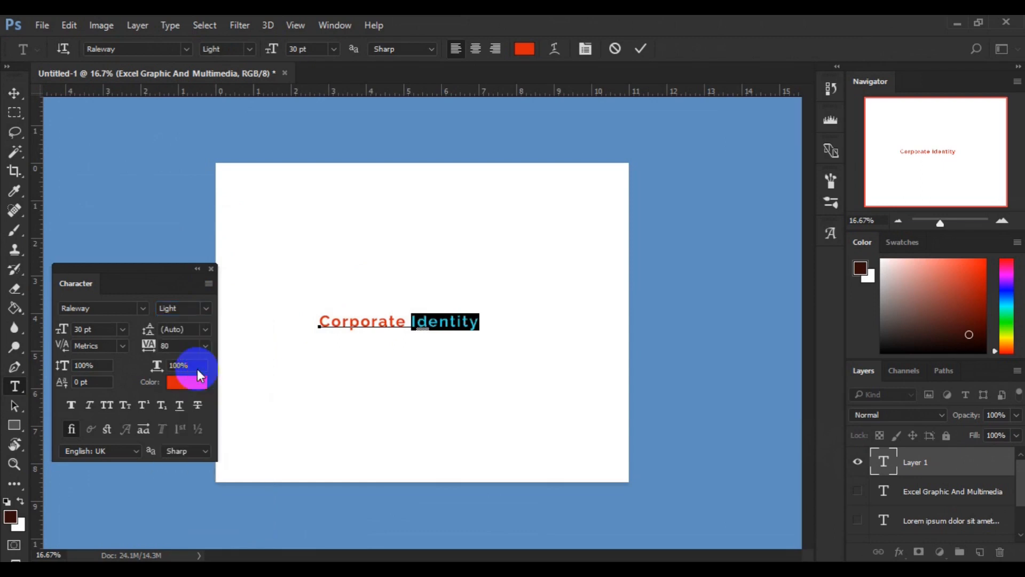
click(193, 383)
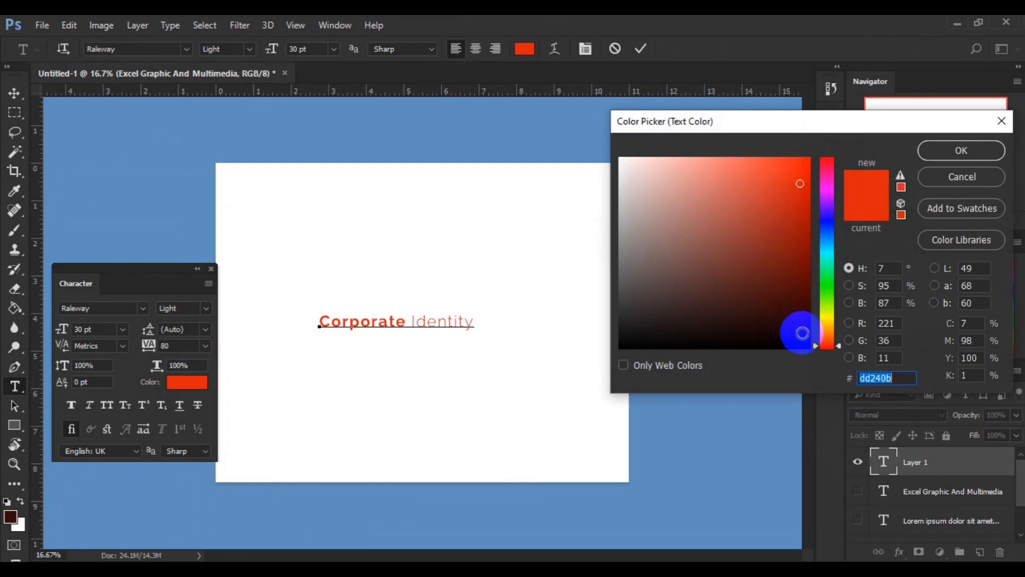
click(807, 344)
click(938, 149)
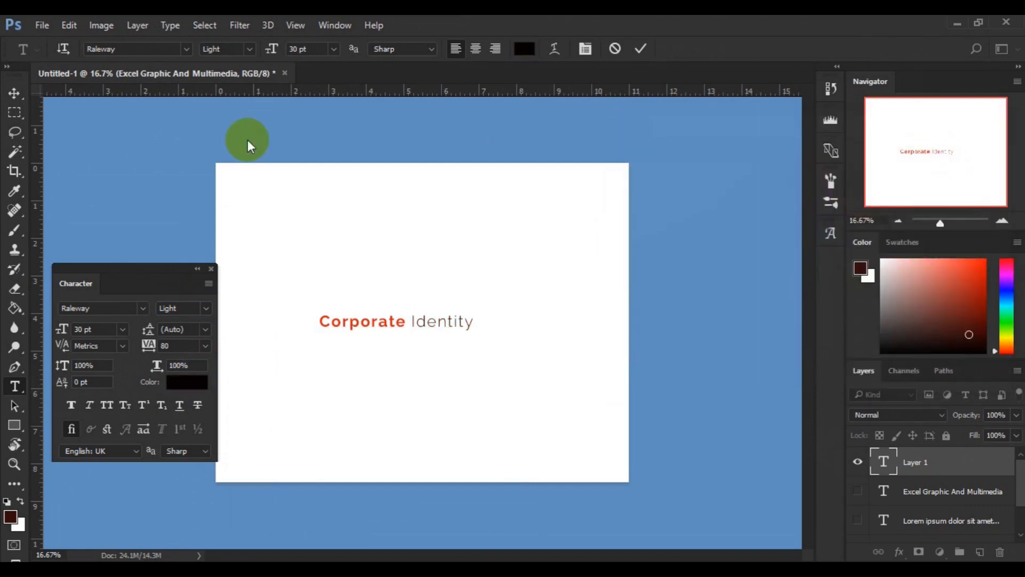
- Commit the "Corporate Identity" text and move it slightly up and to the right, nearer the canvas center
click(14, 93)
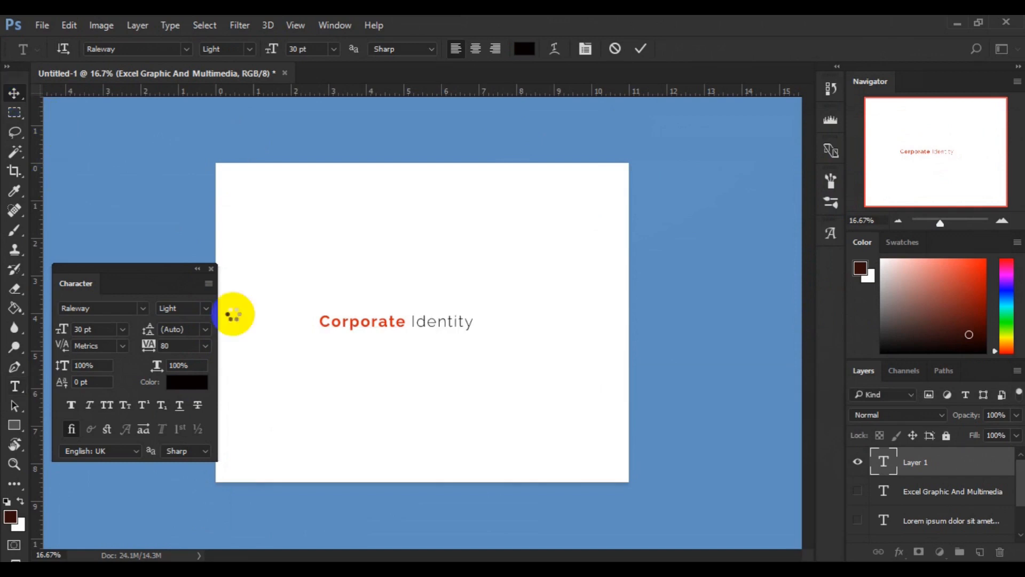
drag(399, 327, 426, 305)
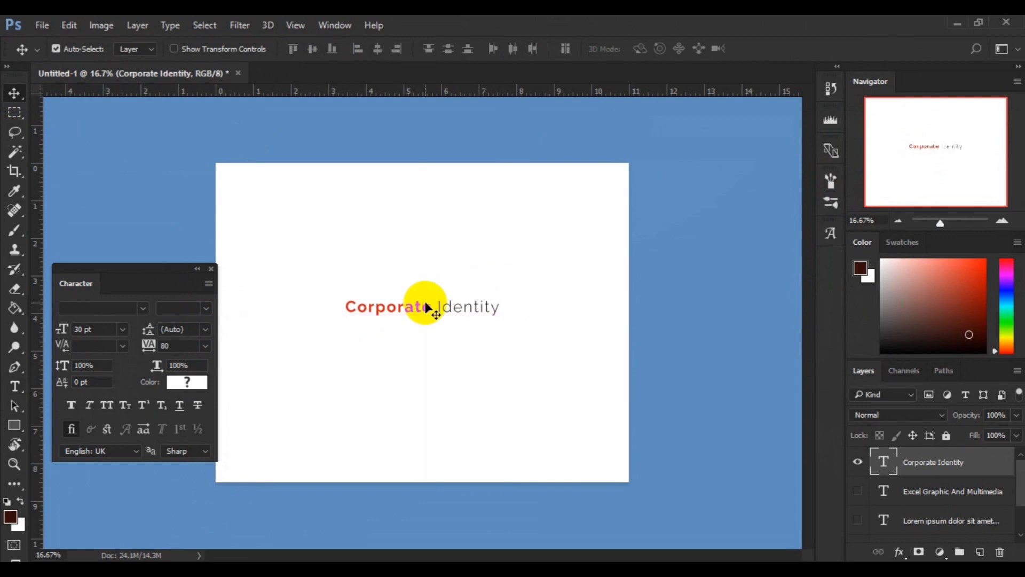